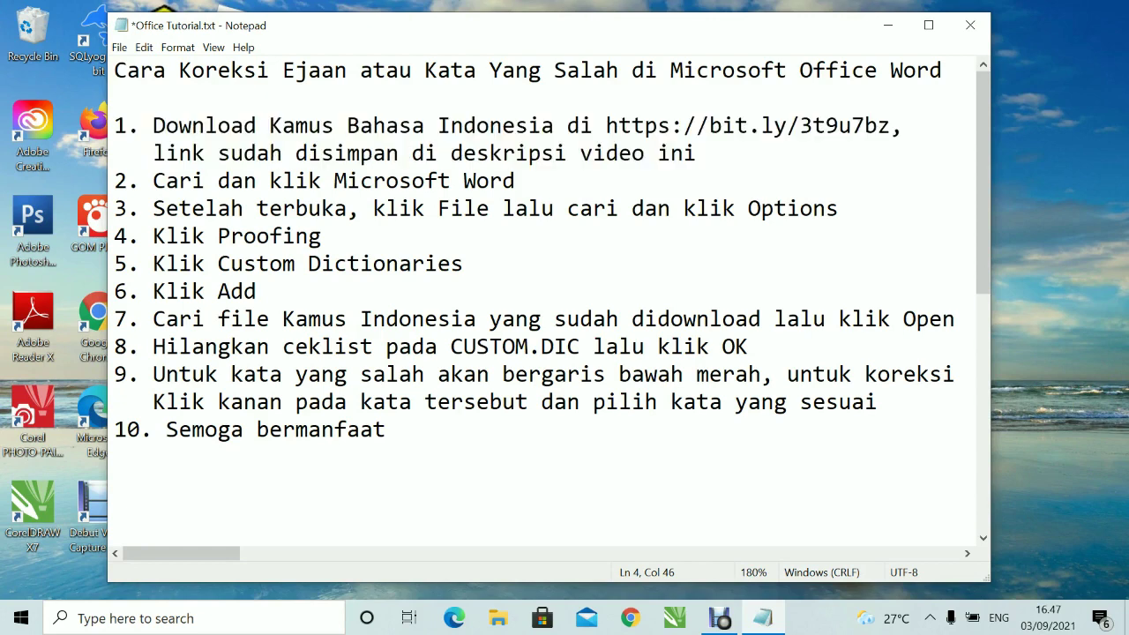
{"action": "left_click_drag", "start_coordinate": [607, 126], "coordinate": [891, 126]}
{"action": "right_click", "coordinate": [834, 131]}
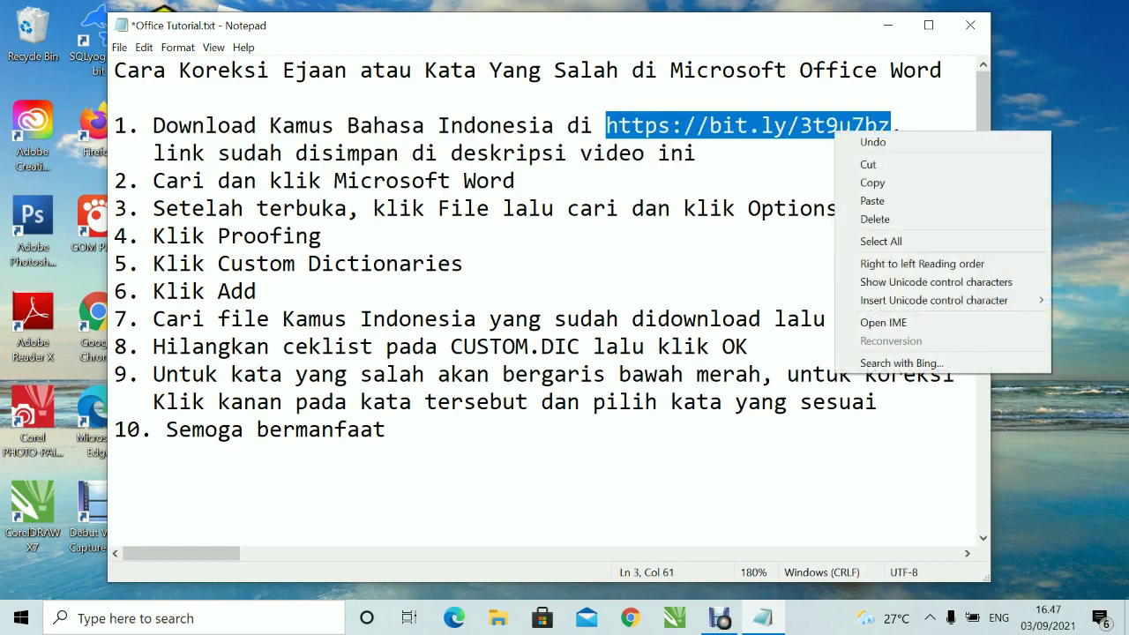
{"action": "left_click", "coordinate": [890, 186]}
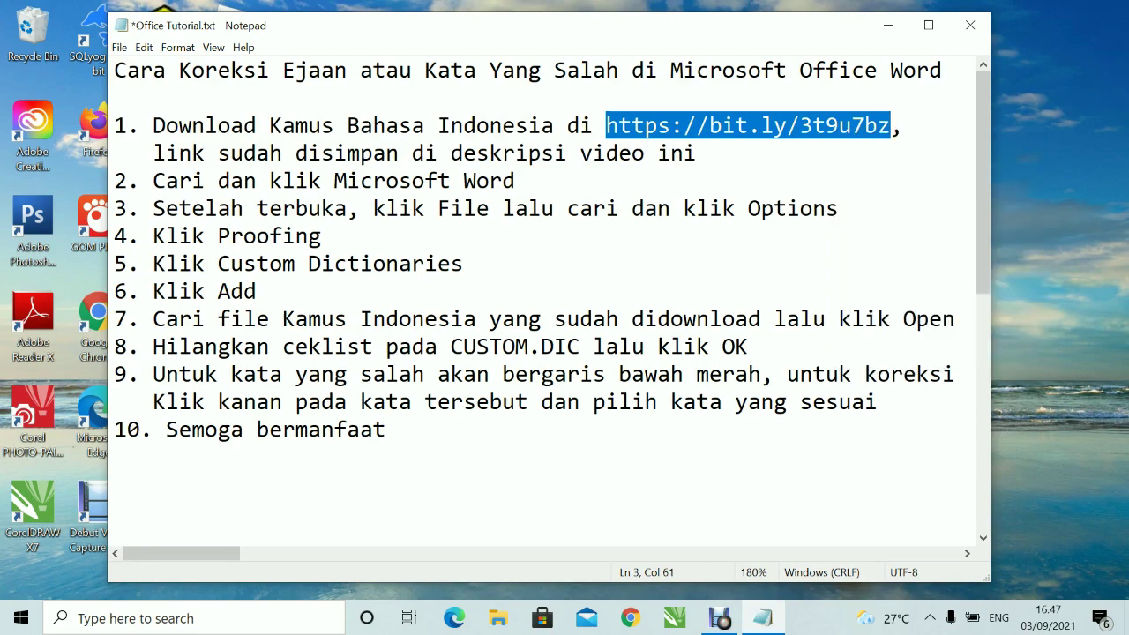
{"action": "left_click", "coordinate": [632, 619]}
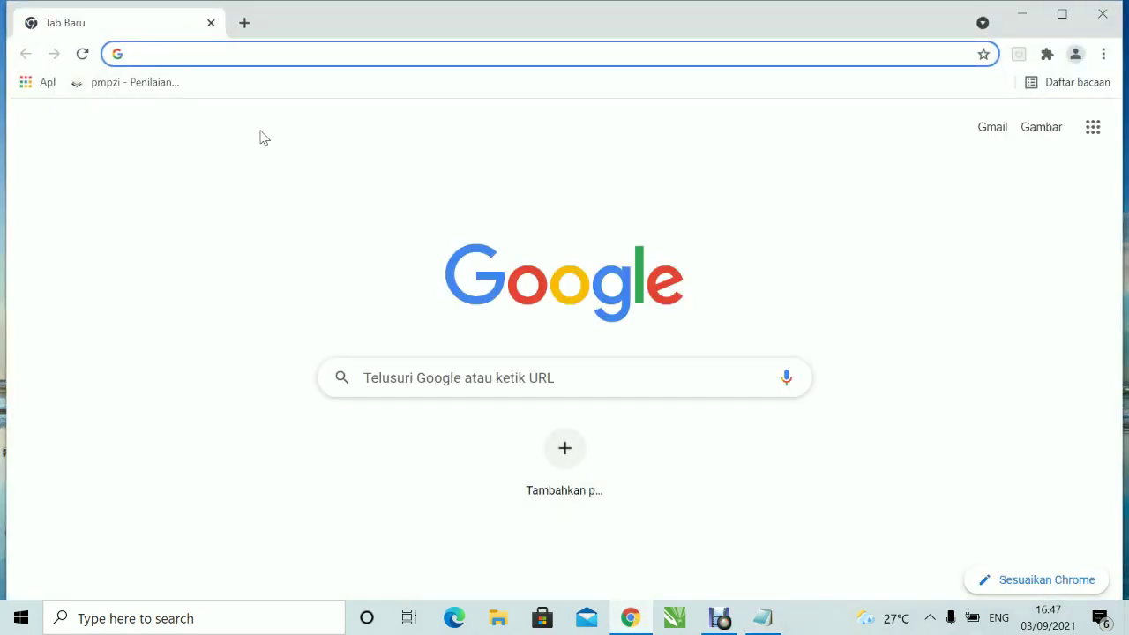
{"action": "right_click", "coordinate": [170, 55]}
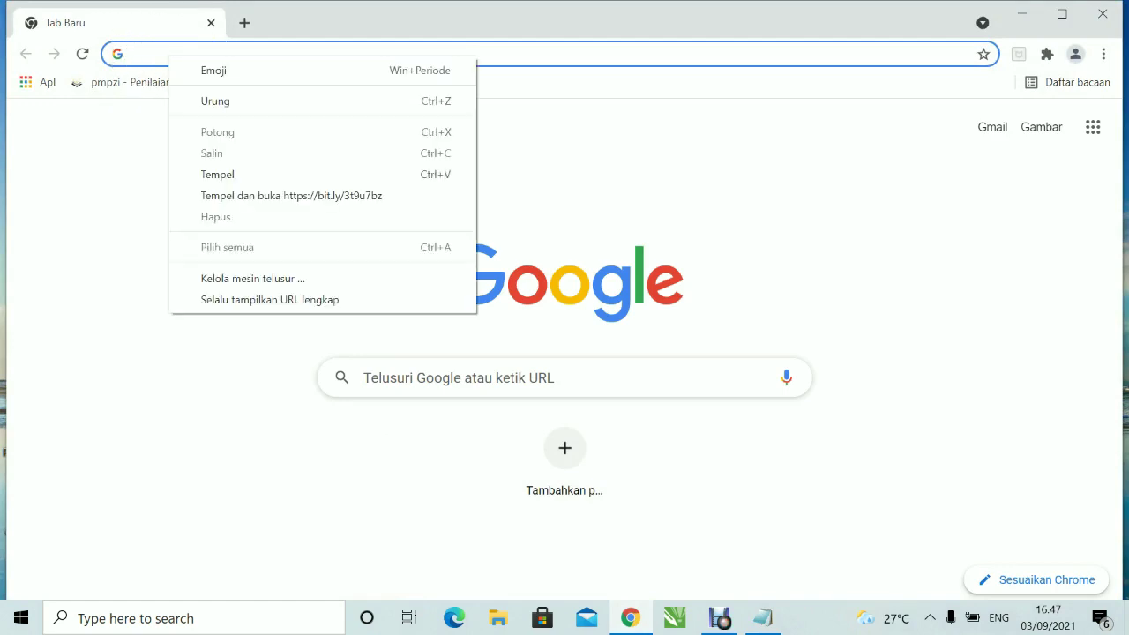
{"action": "left_click", "coordinate": [245, 196]}
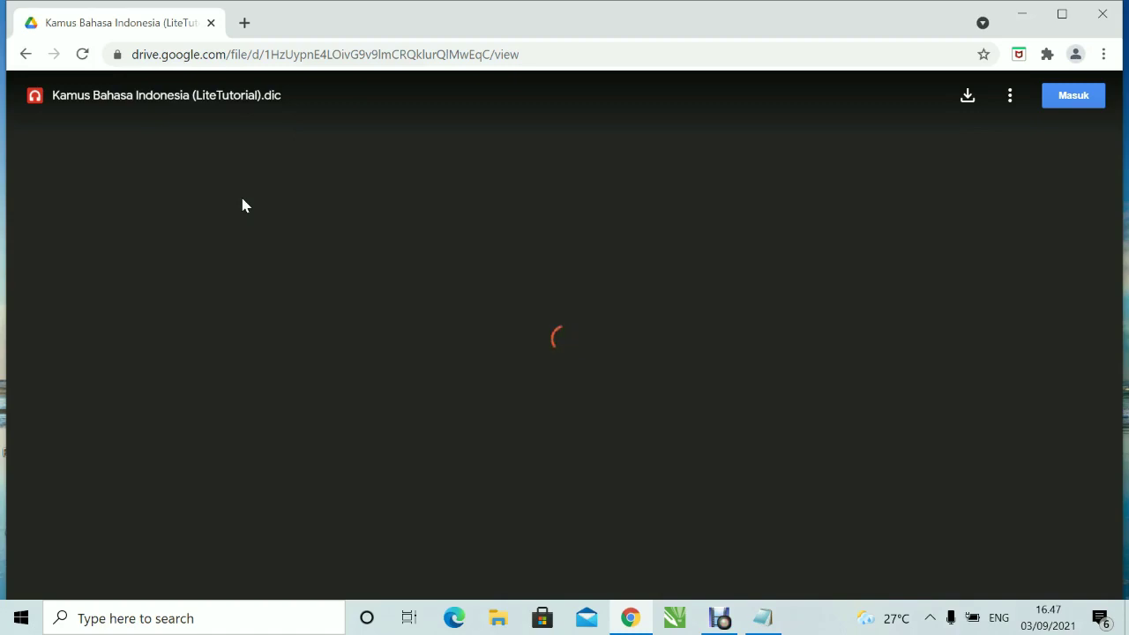
Download Kamus Bahasa Indonesia (LiteTutorial).dic from Google Drive and show the downloaded file in its folder
{"action": "left_click", "coordinate": [967, 107]}
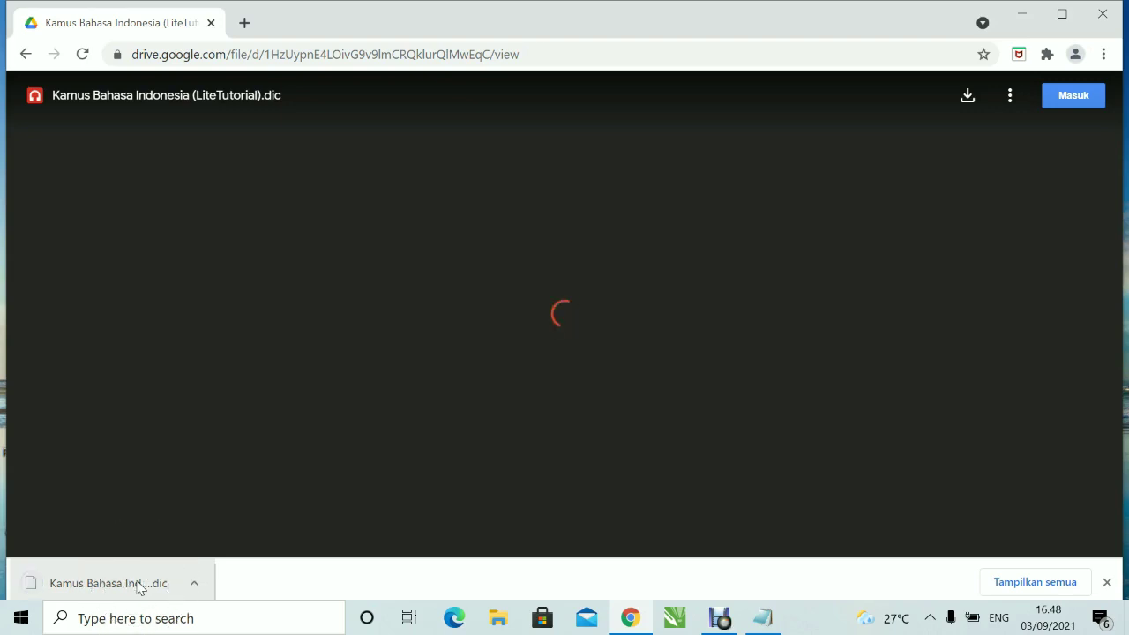
{"action": "left_click", "coordinate": [1029, 587]}
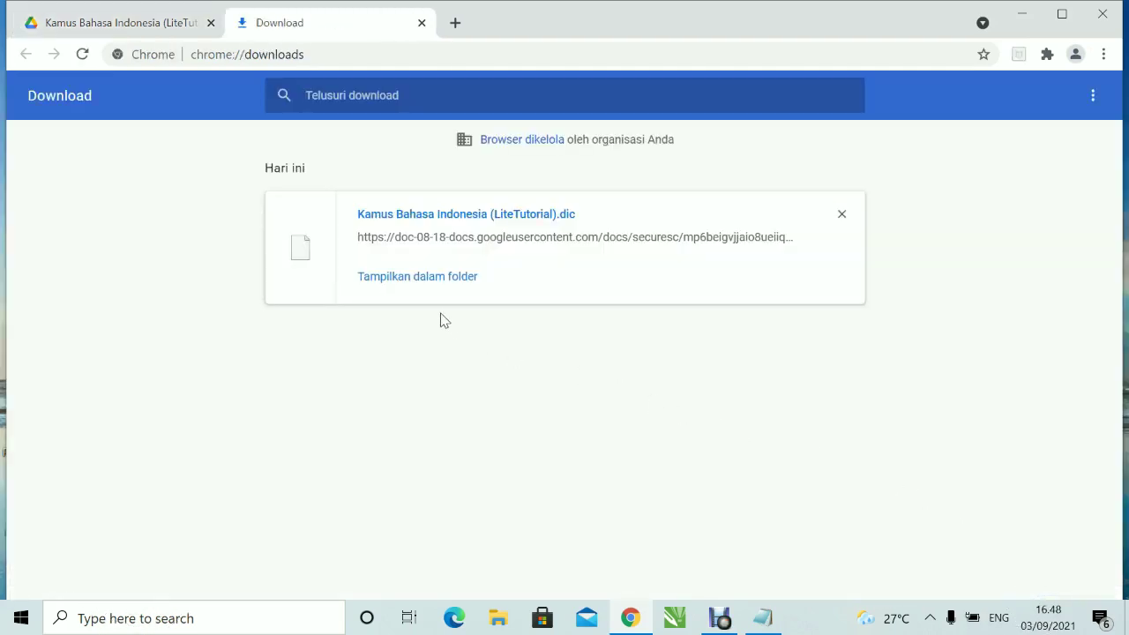
{"action": "left_click", "coordinate": [396, 282]}
{"action": "left_click", "coordinate": [396, 282]}
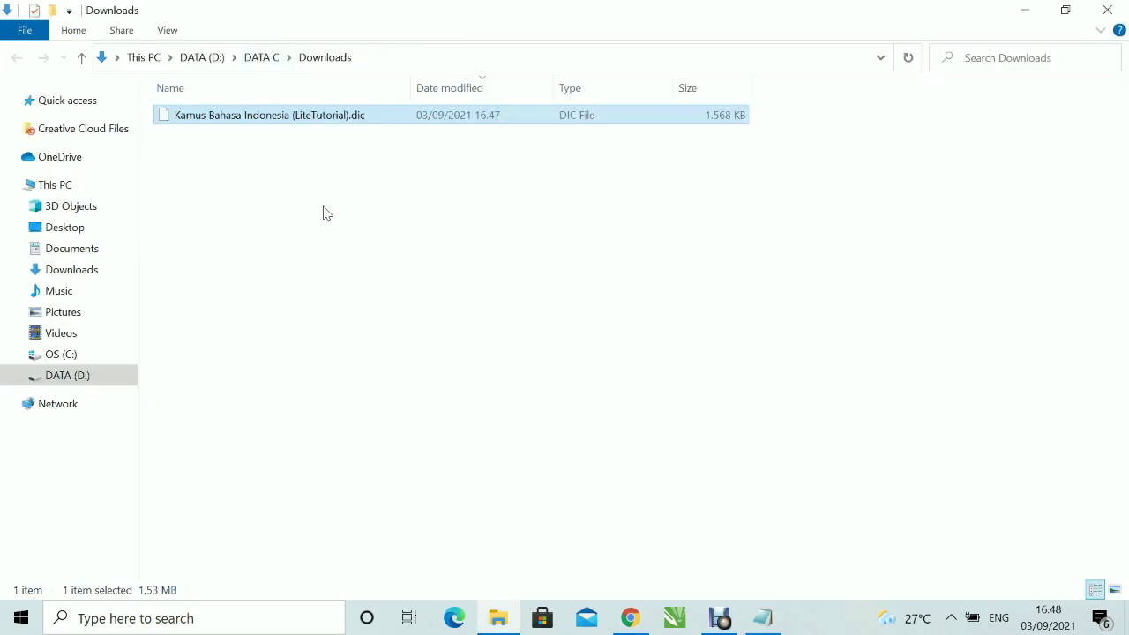
Check the dictionary file in the Downloads folder and read instructions 2 and 3 in the Notepad notes
{"action": "left_click", "coordinate": [236, 131]}
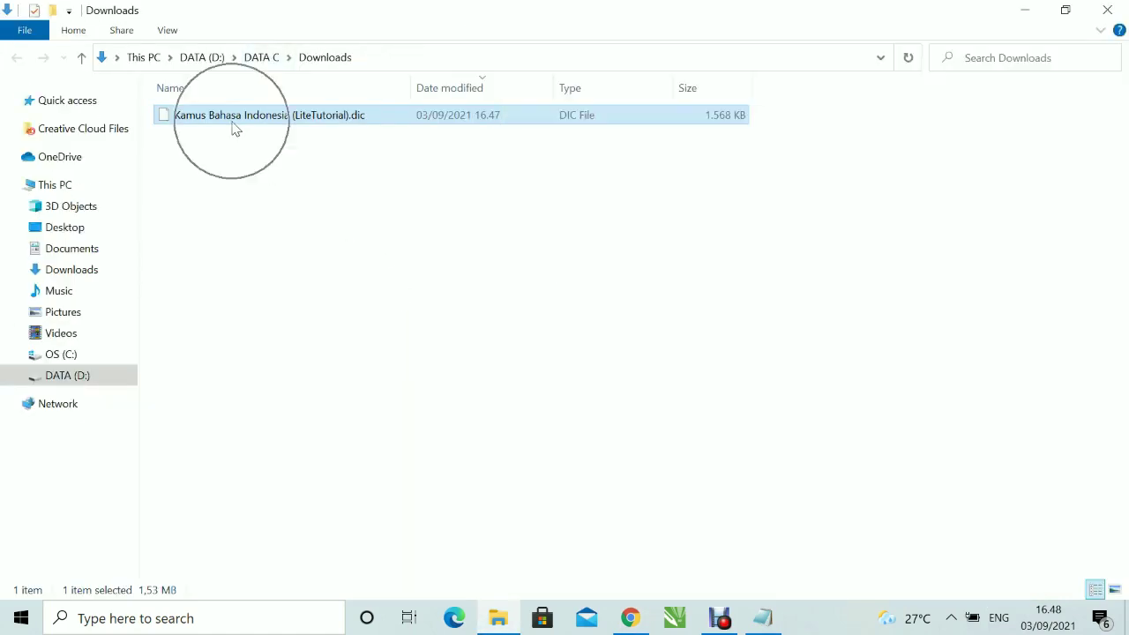
{"action": "left_click", "coordinate": [341, 67]}
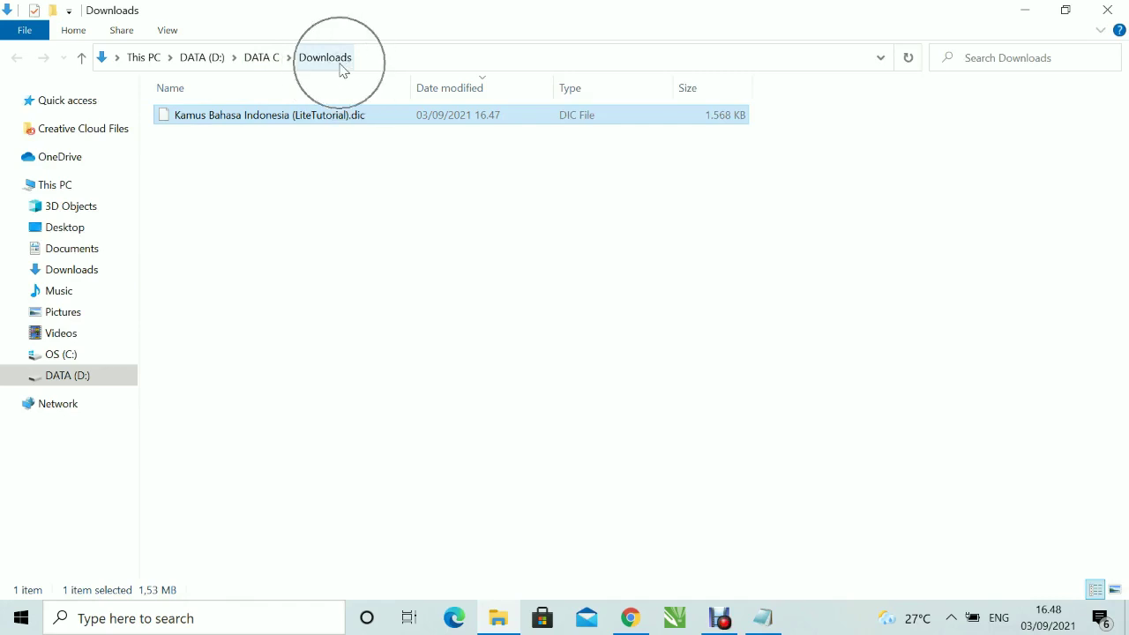
{"action": "left_click", "coordinate": [96, 274]}
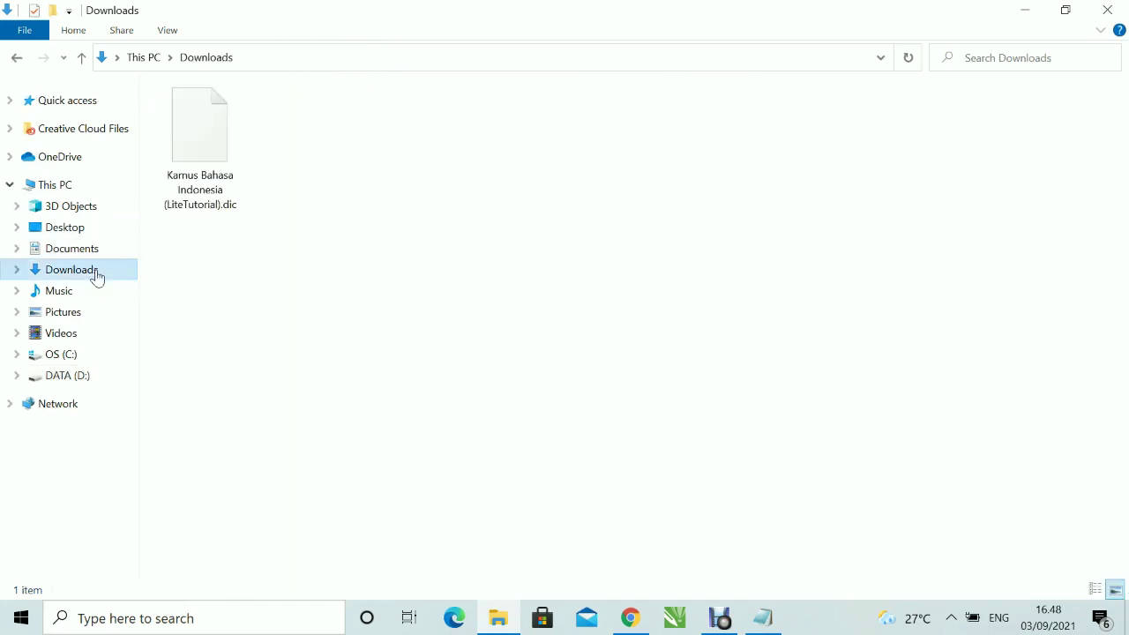
{"action": "left_click", "coordinate": [215, 168]}
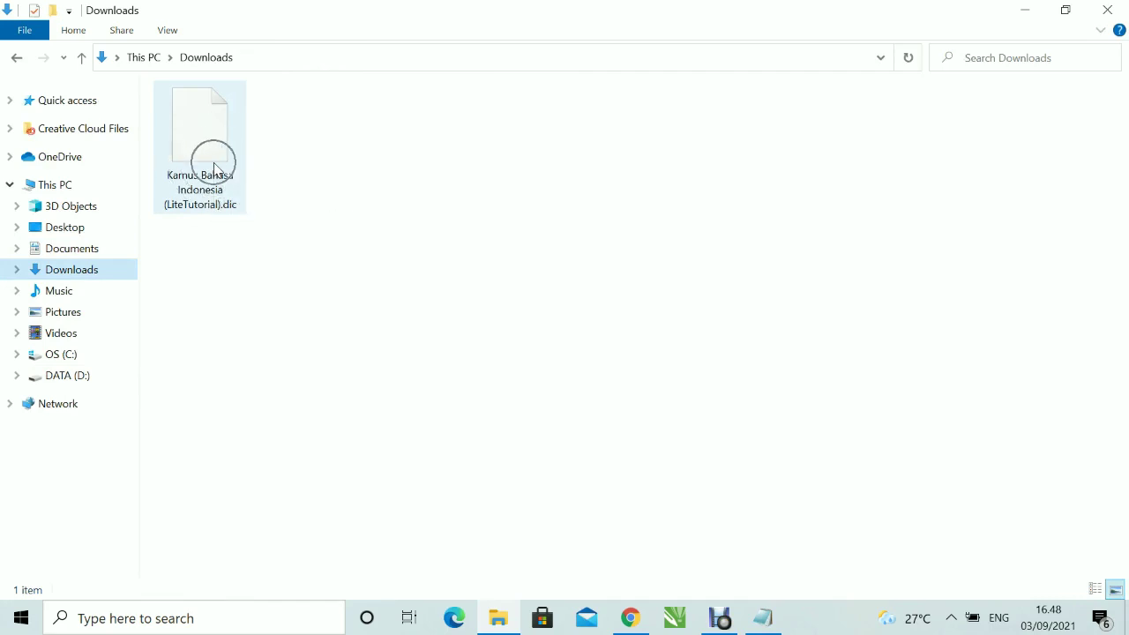
{"action": "left_click", "coordinate": [763, 622]}
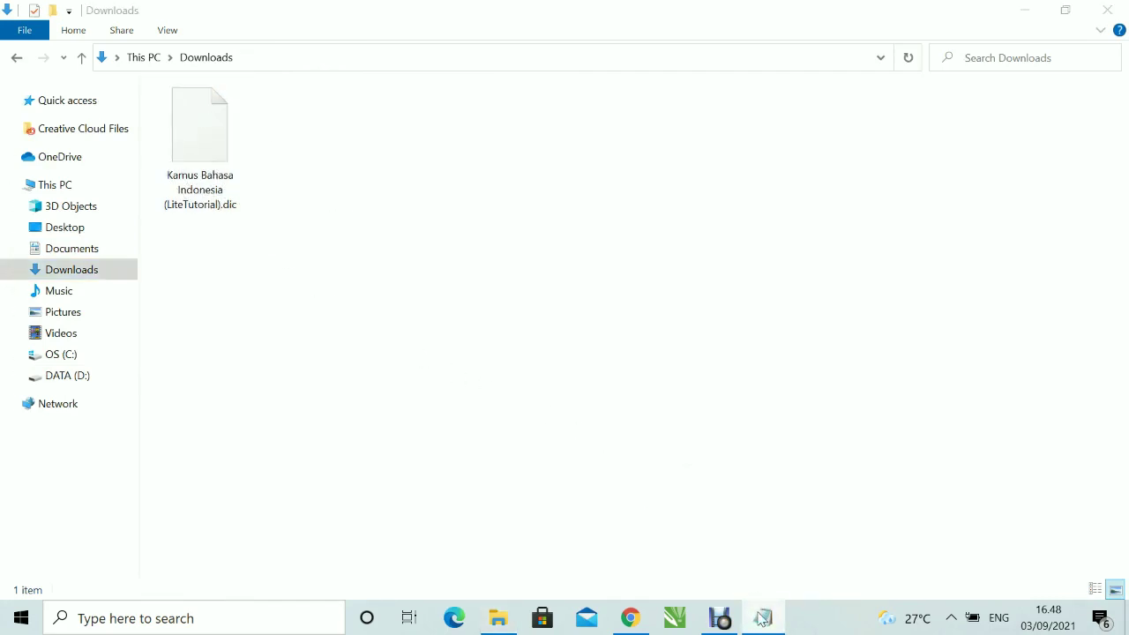
{"action": "left_click", "coordinate": [763, 622]}
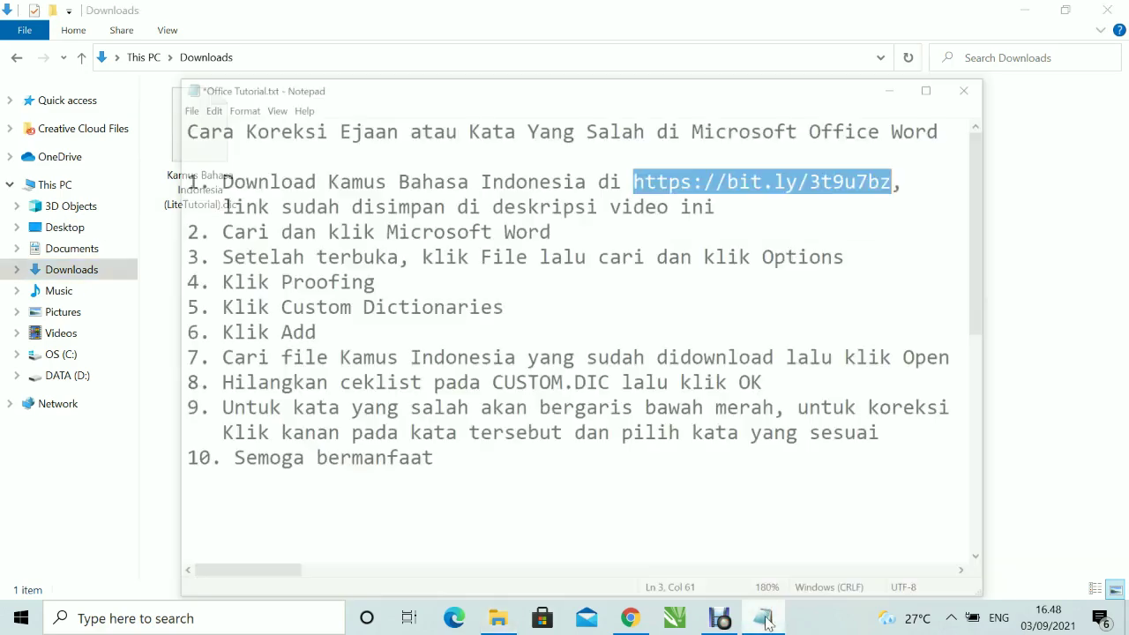
{"action": "left_click_drag", "start_coordinate": [154, 180], "coordinate": [517, 181]}
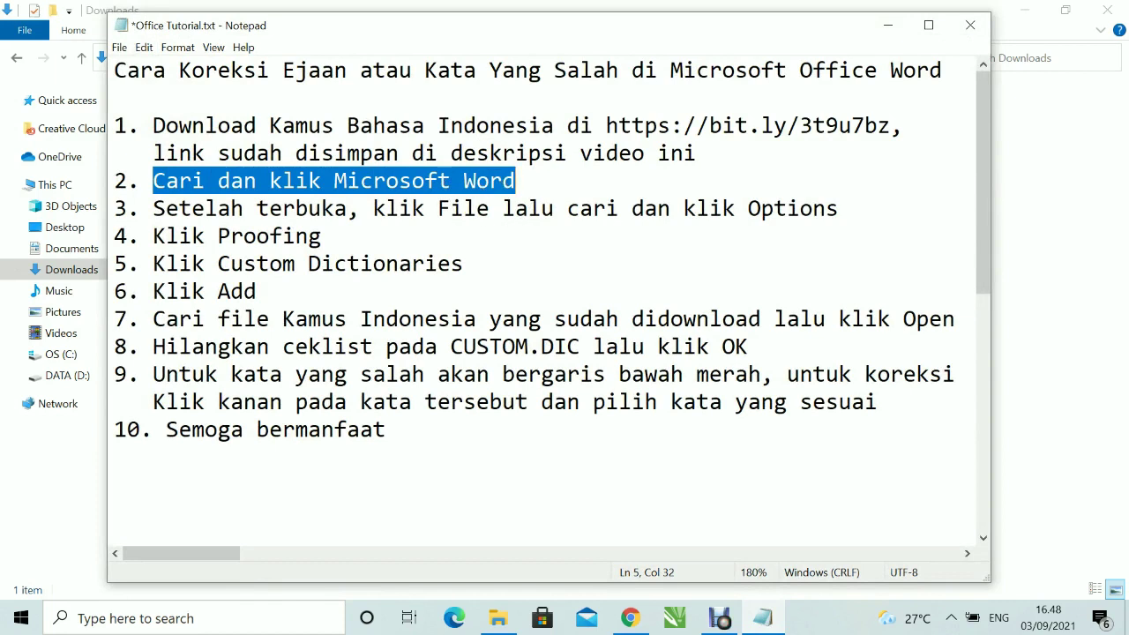
{"action": "left_click_drag", "start_coordinate": [154, 208], "coordinate": [838, 209]}
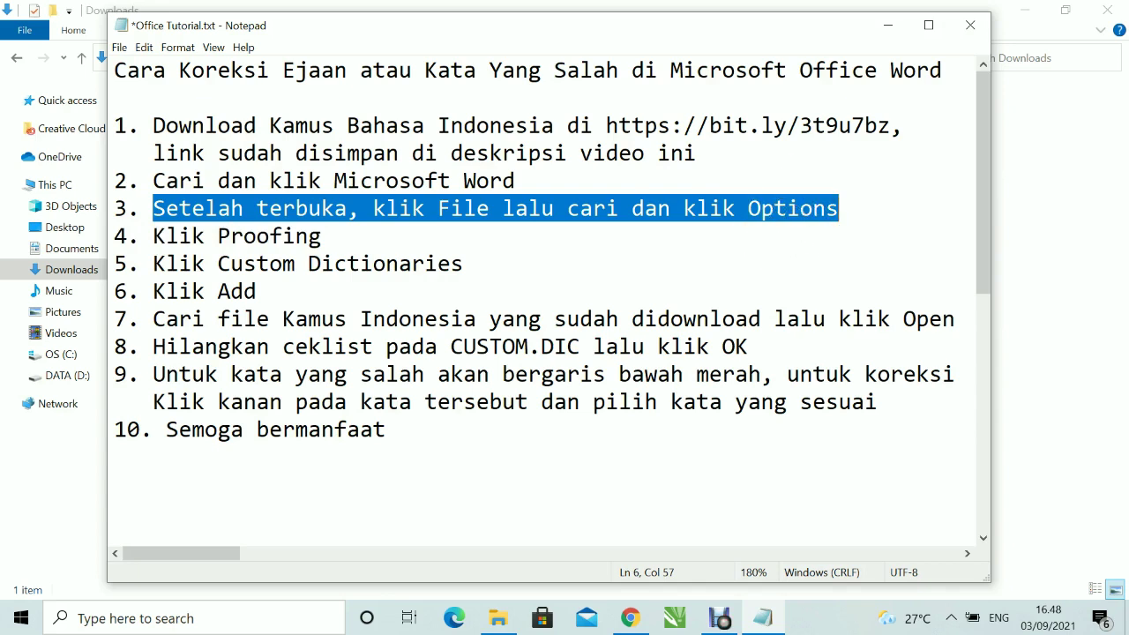
Close the File Explorer and Chrome windows
{"action": "left_click", "coordinate": [1087, 193]}
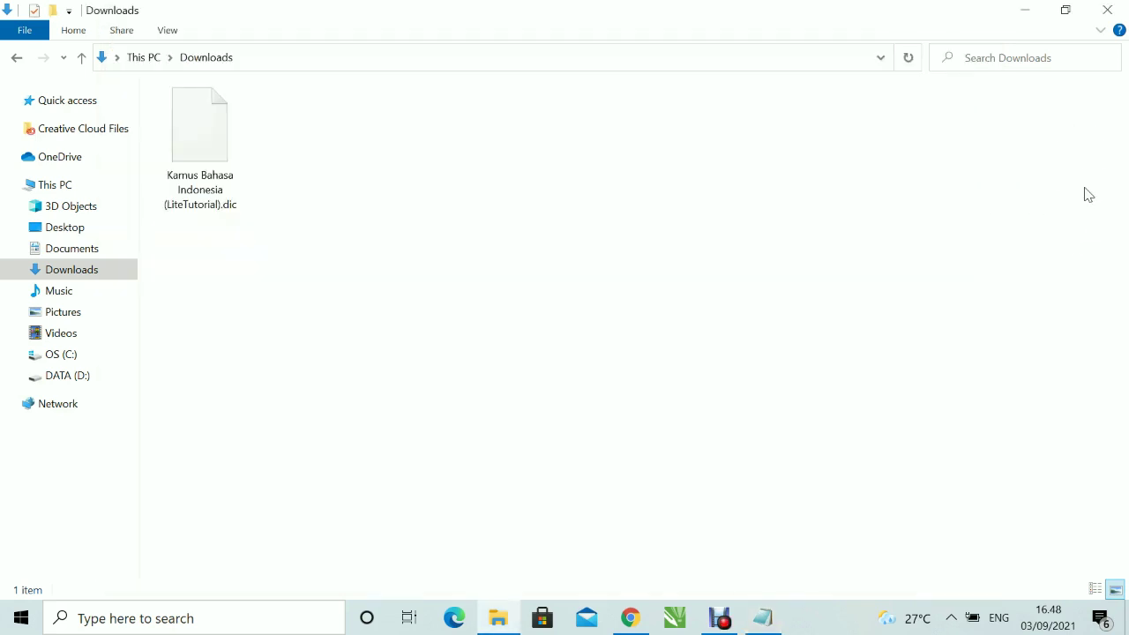
{"action": "left_click", "coordinate": [1109, 9]}
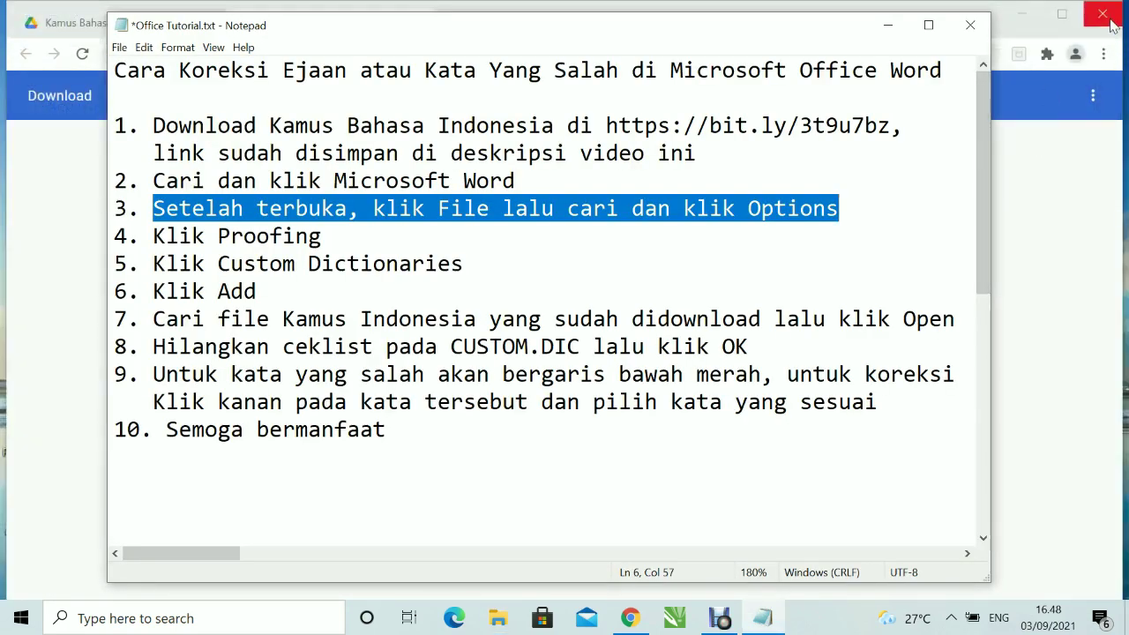
{"action": "left_click", "coordinate": [1108, 18]}
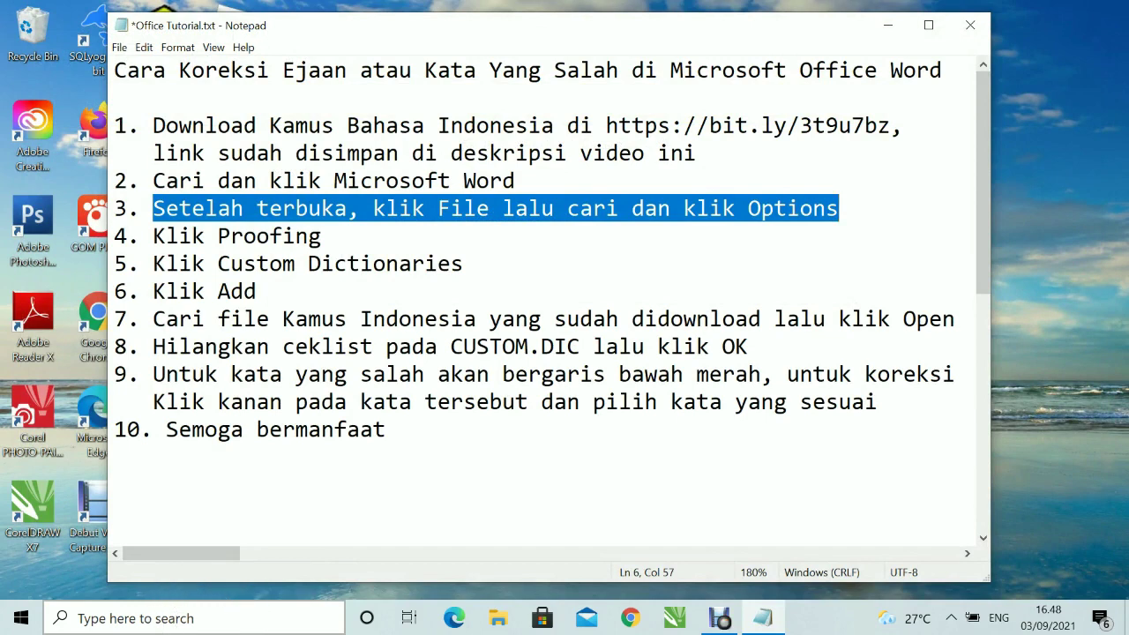
Launch Microsoft Word 2010 from a Windows search and open the Word Options dialog
{"action": "left_click", "coordinate": [209, 618]}
{"action": "type", "text": "microso"}
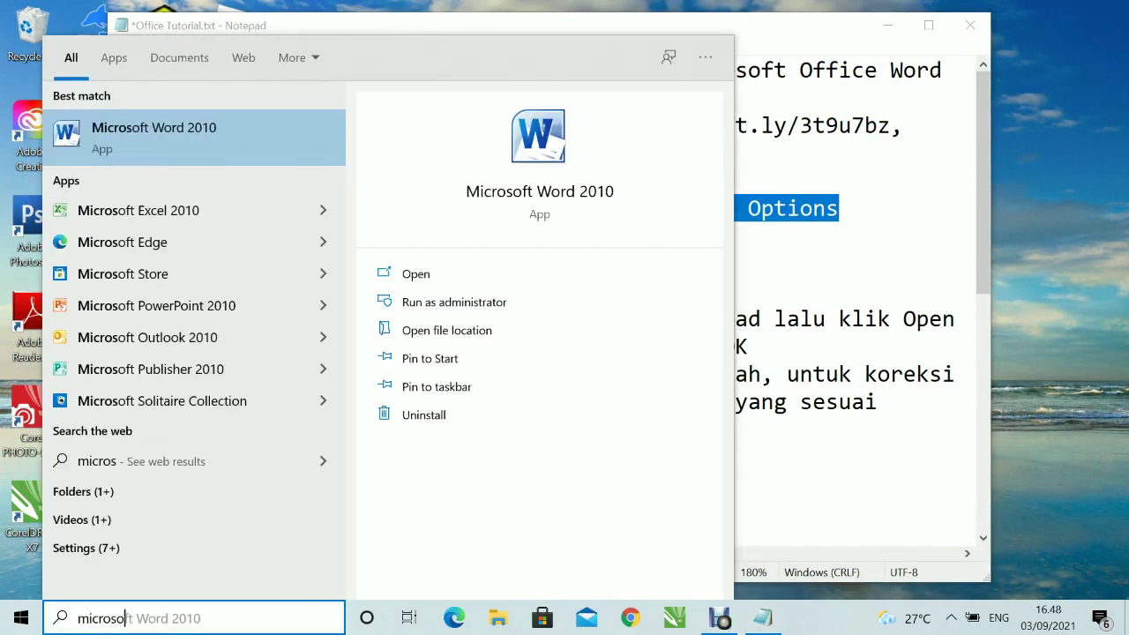
{"action": "left_click", "coordinate": [157, 148]}
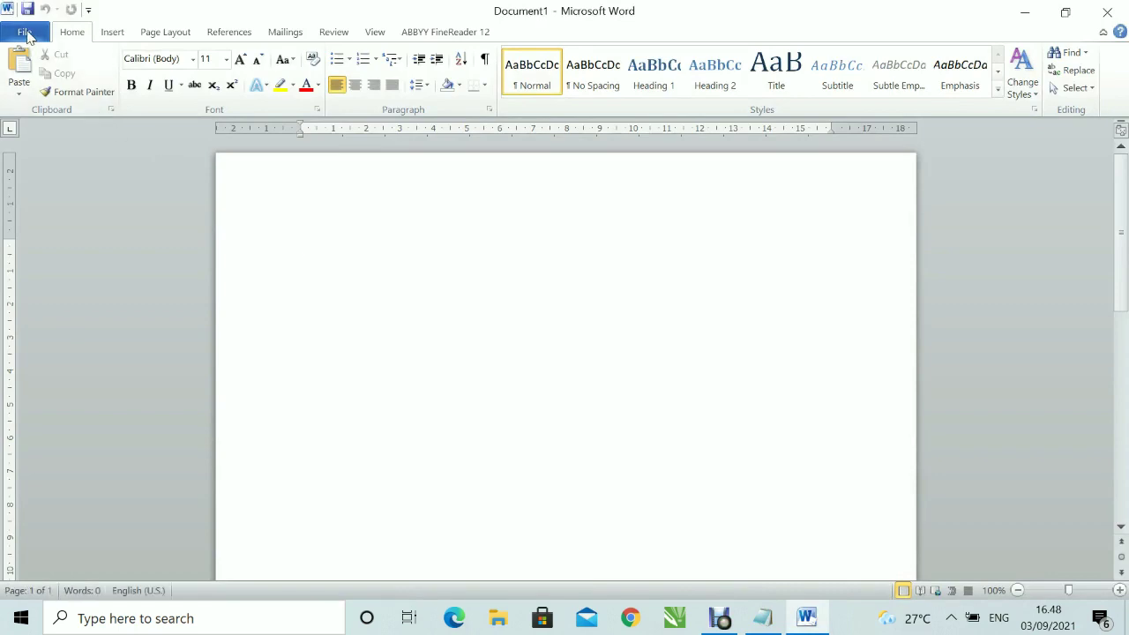
{"action": "left_click", "coordinate": [26, 33]}
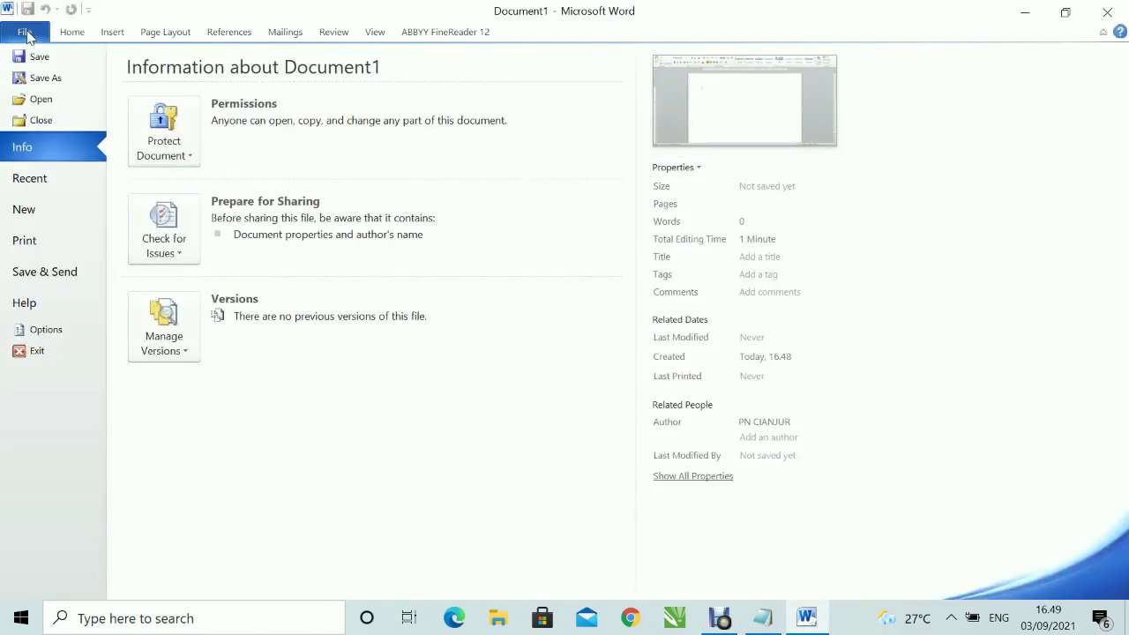
{"action": "left_click", "coordinate": [39, 331]}
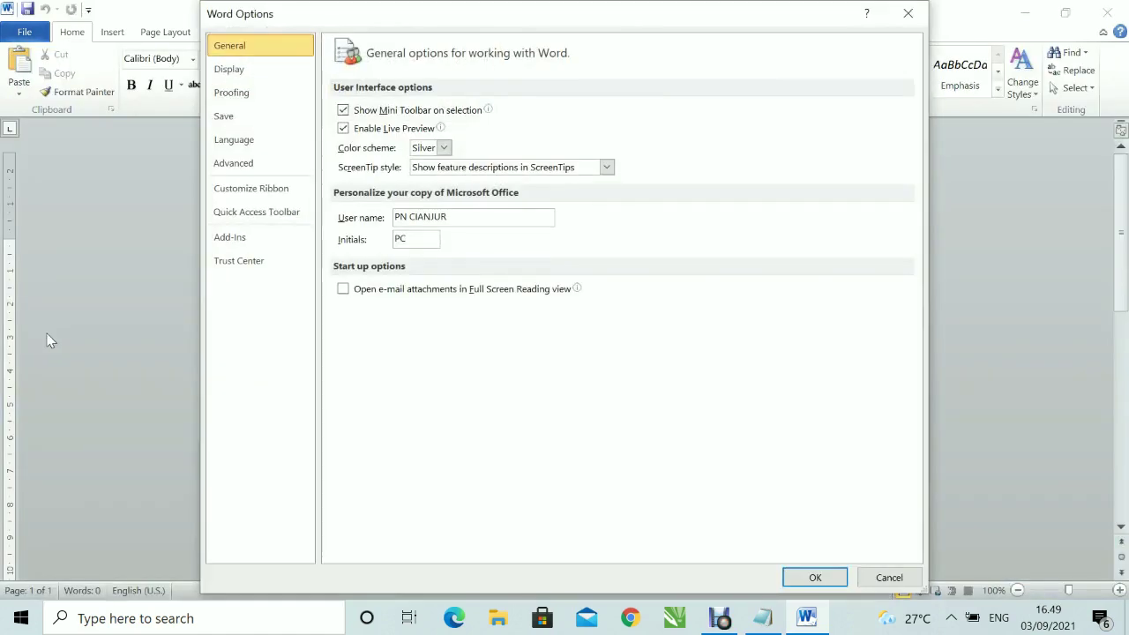
Check instructions 4 and 5 in the Notepad notes and open Custom Dictionaries from Word's Proofing options
{"action": "left_click", "coordinate": [764, 619]}
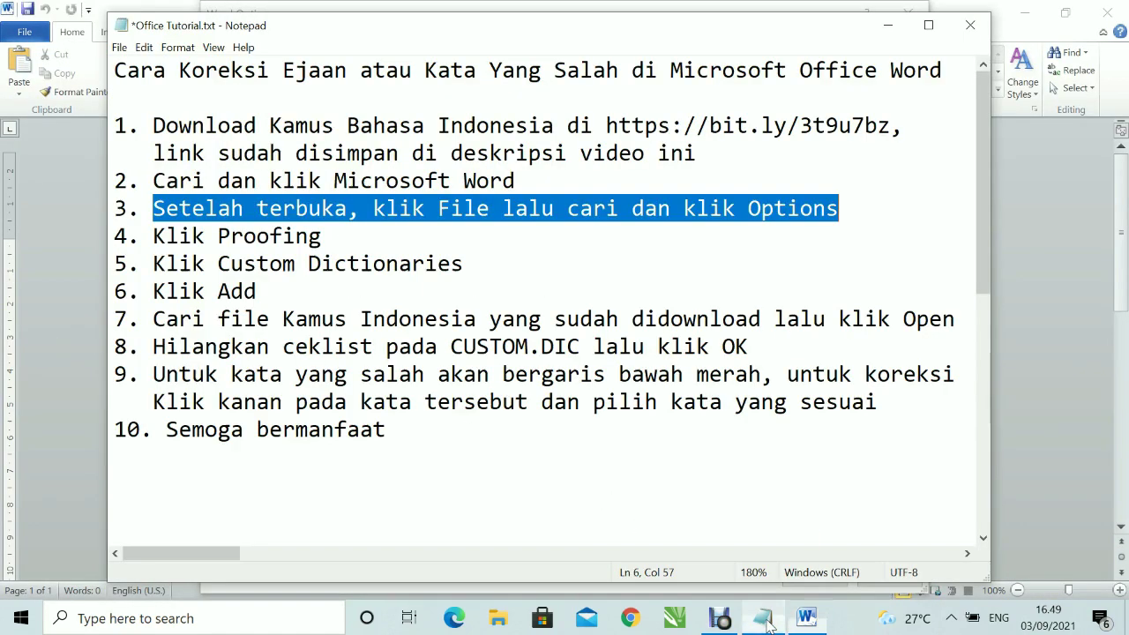
{"action": "left_click_drag", "start_coordinate": [152, 236], "coordinate": [322, 235]}
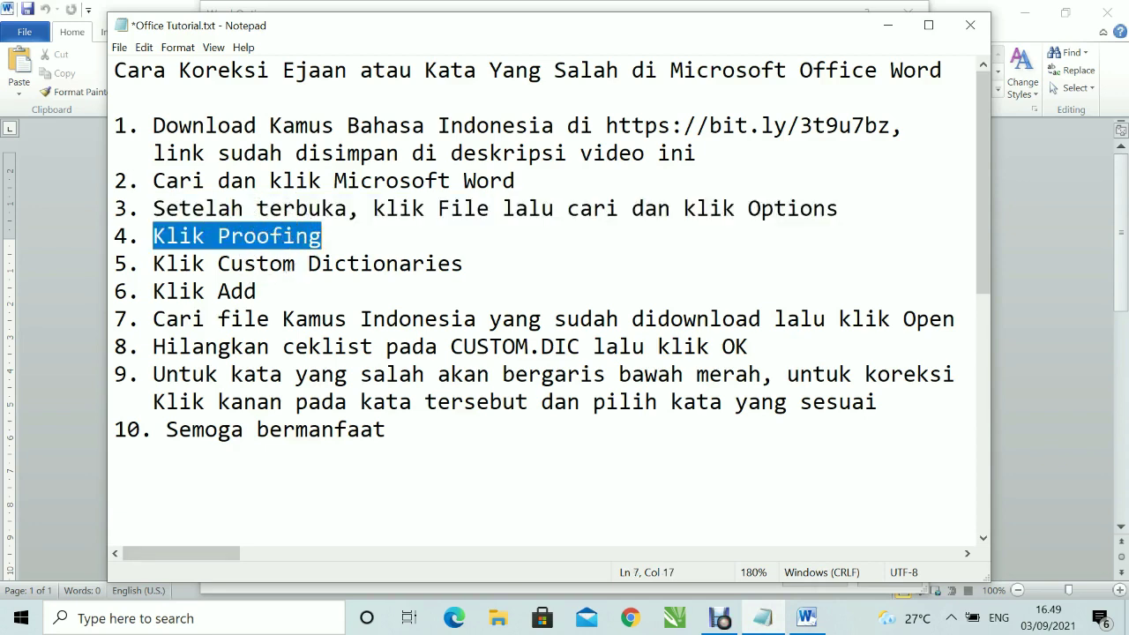
{"action": "left_click_drag", "start_coordinate": [152, 264], "coordinate": [464, 264]}
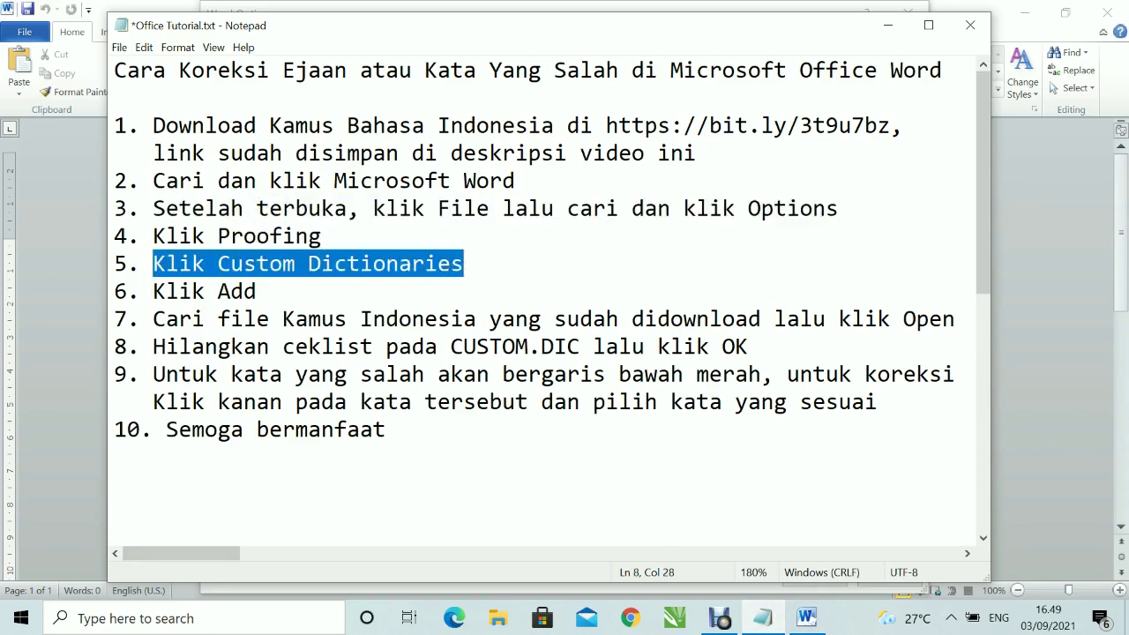
{"action": "left_click", "coordinate": [1059, 309]}
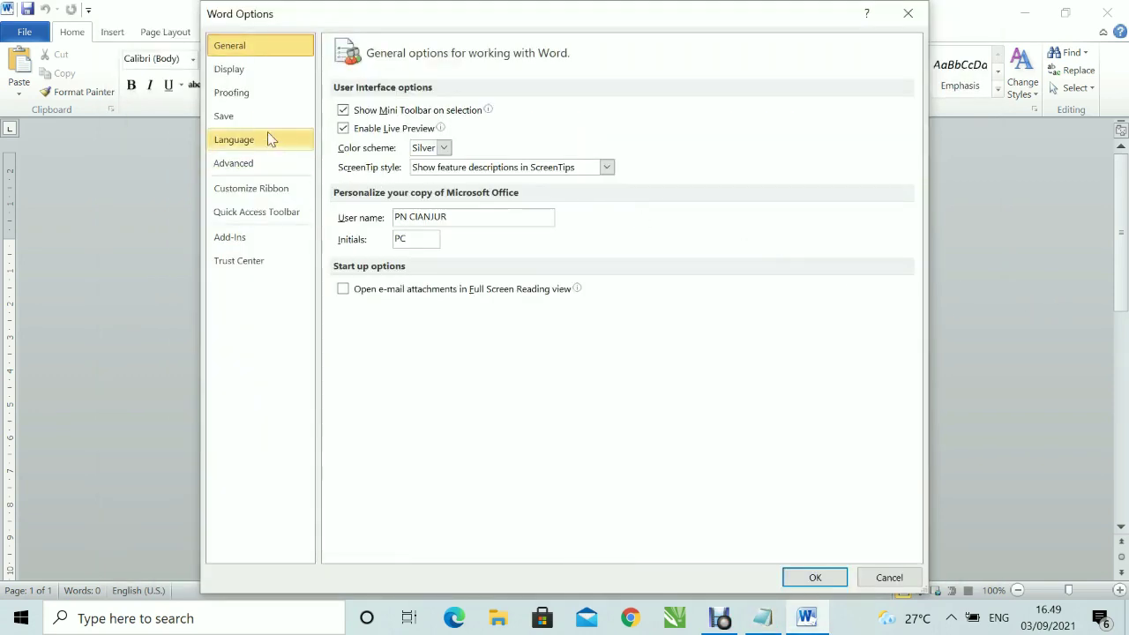
{"action": "left_click", "coordinate": [252, 94]}
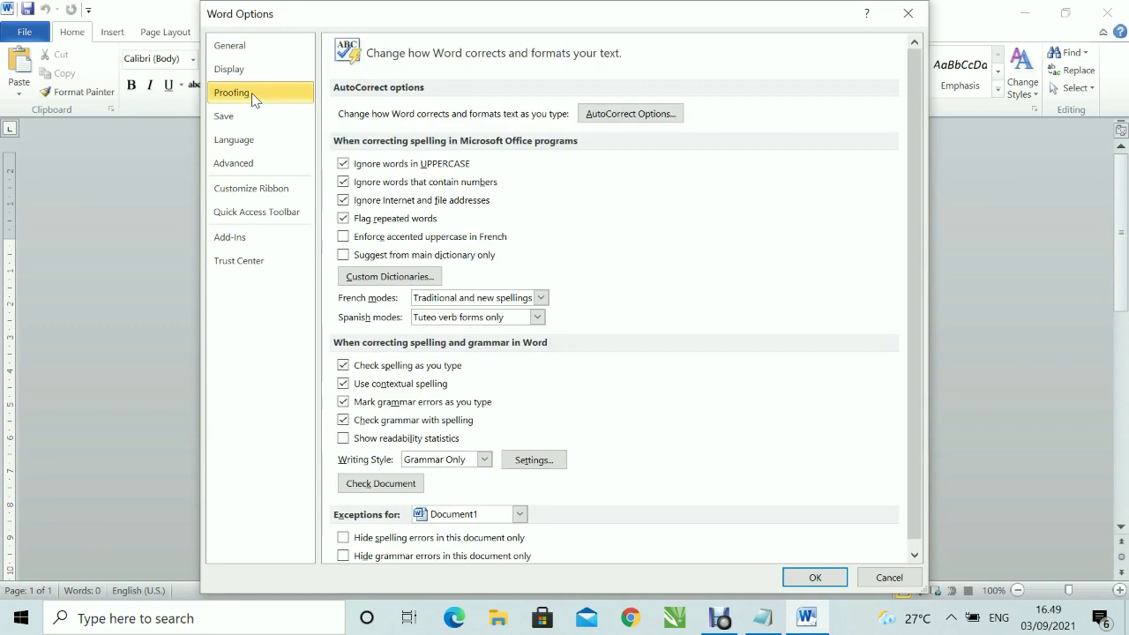
{"action": "left_click", "coordinate": [395, 279]}
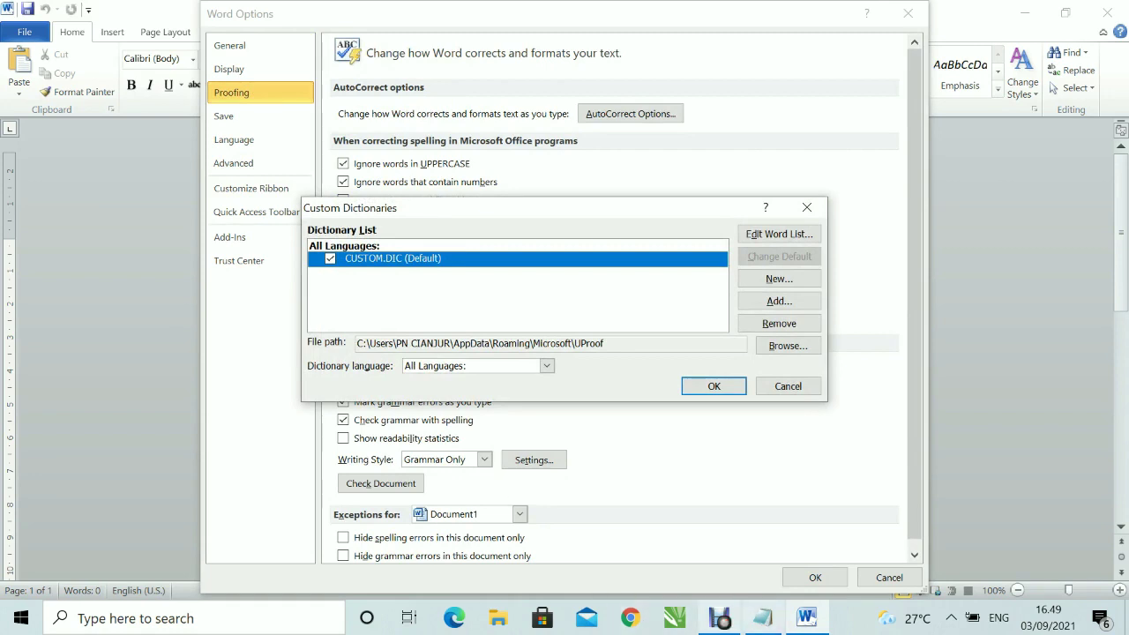
Read instructions 6 and 7 in the Notepad notes and return to Word's Custom Dictionaries dialog
{"action": "left_click", "coordinate": [780, 625]}
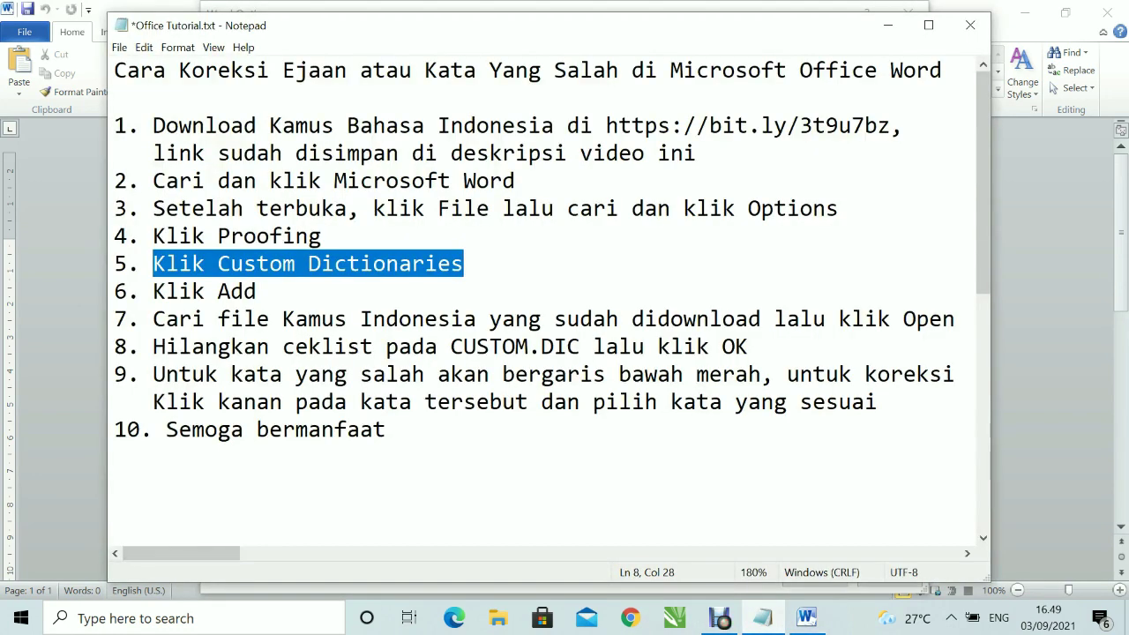
{"action": "left_click_drag", "start_coordinate": [154, 291], "coordinate": [256, 291]}
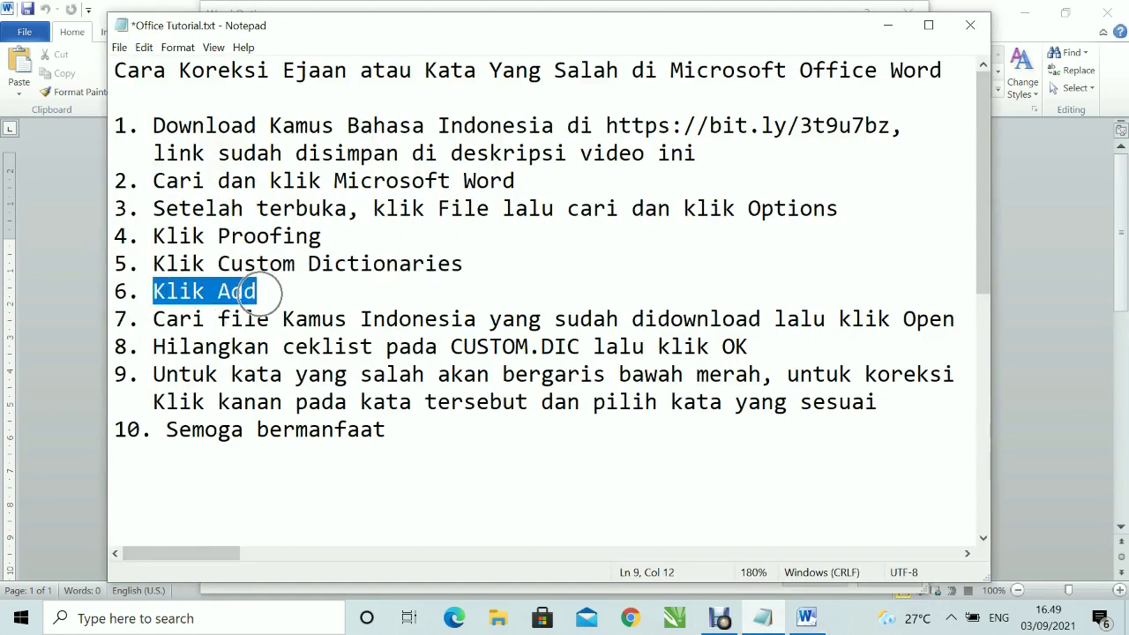
{"action": "left_click_drag", "start_coordinate": [154, 318], "coordinate": [956, 319]}
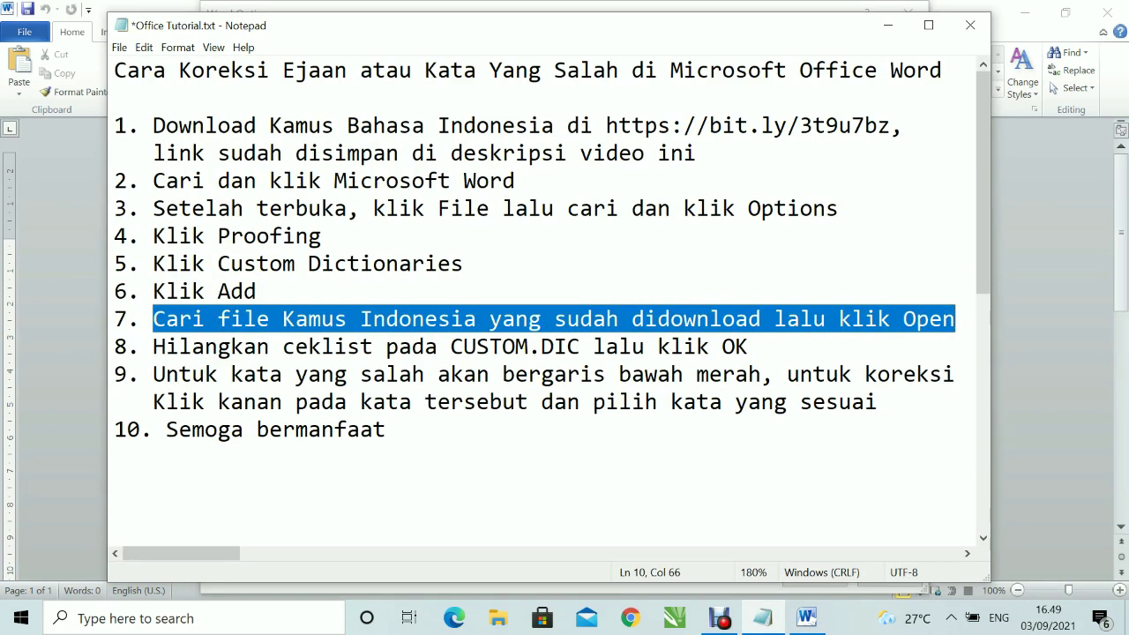
{"action": "key", "text": "alt+Tab"}
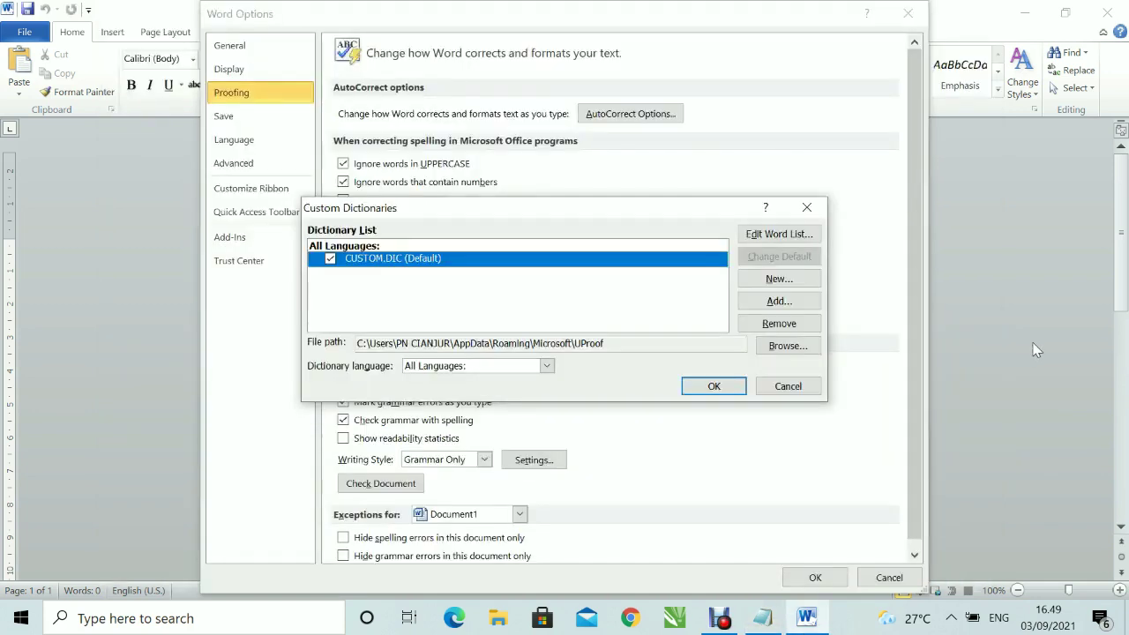
Add "Kamus Bahasa Indonesia (LiteTutorial).dic" from the Downloads folder to the custom dictionary list
{"action": "left_click", "coordinate": [779, 305]}
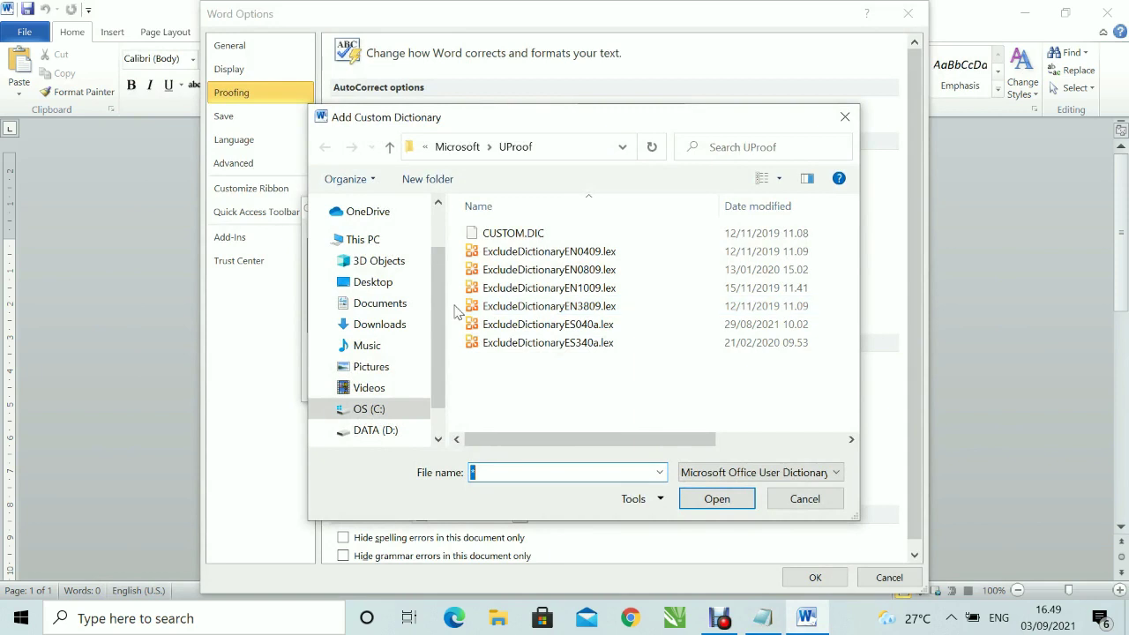
{"action": "left_click", "coordinate": [375, 327]}
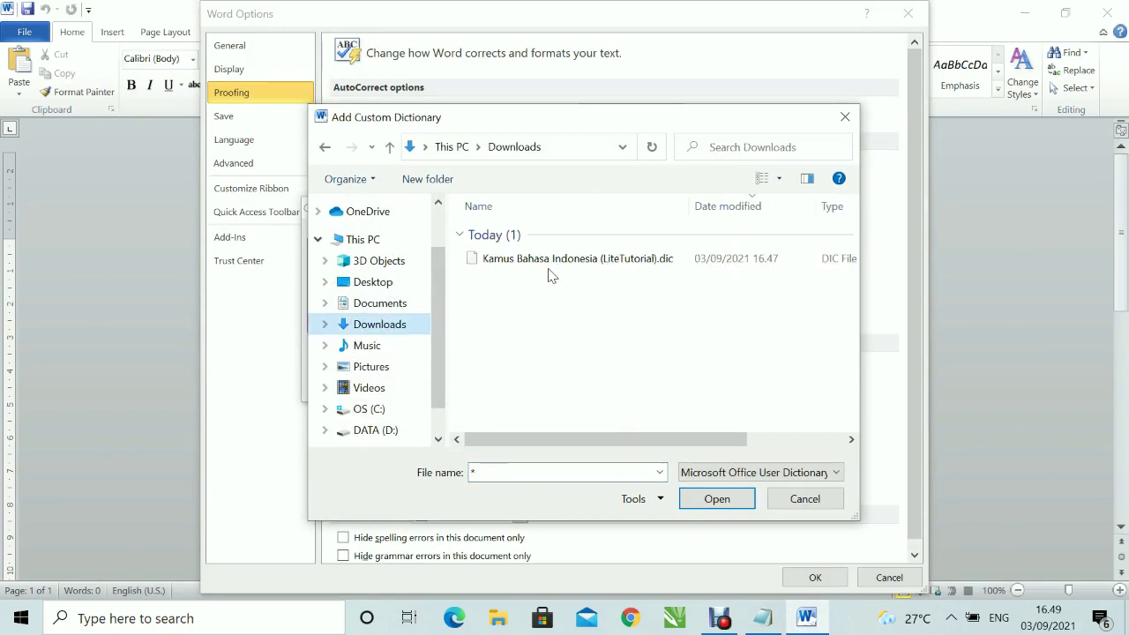
{"action": "left_click", "coordinate": [563, 266]}
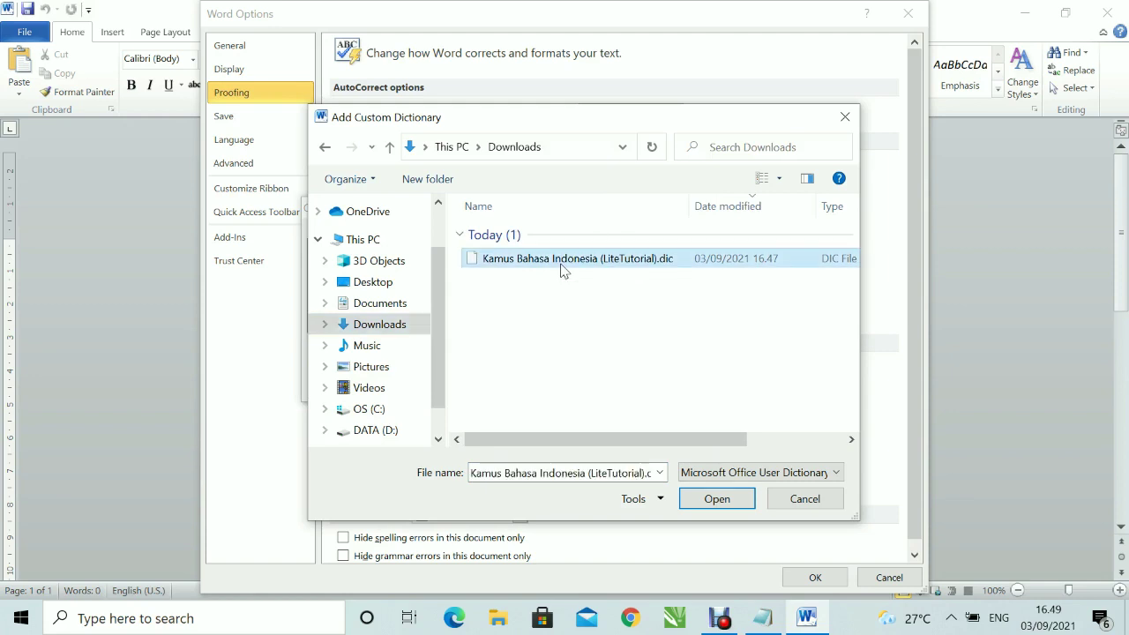
{"action": "left_click", "coordinate": [717, 501]}
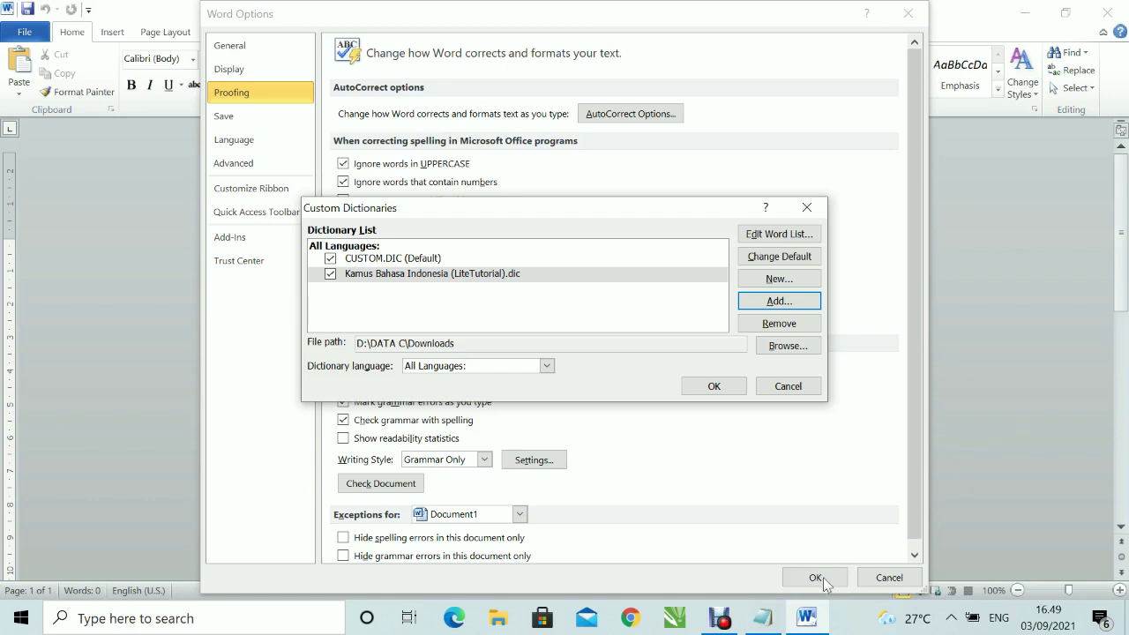
Read instructions 8 and 9 in the Notepad notes and return to the Custom Dictionaries dialog
{"action": "left_click", "coordinate": [763, 617]}
{"action": "left_click_drag", "start_coordinate": [153, 347], "coordinate": [749, 347]}
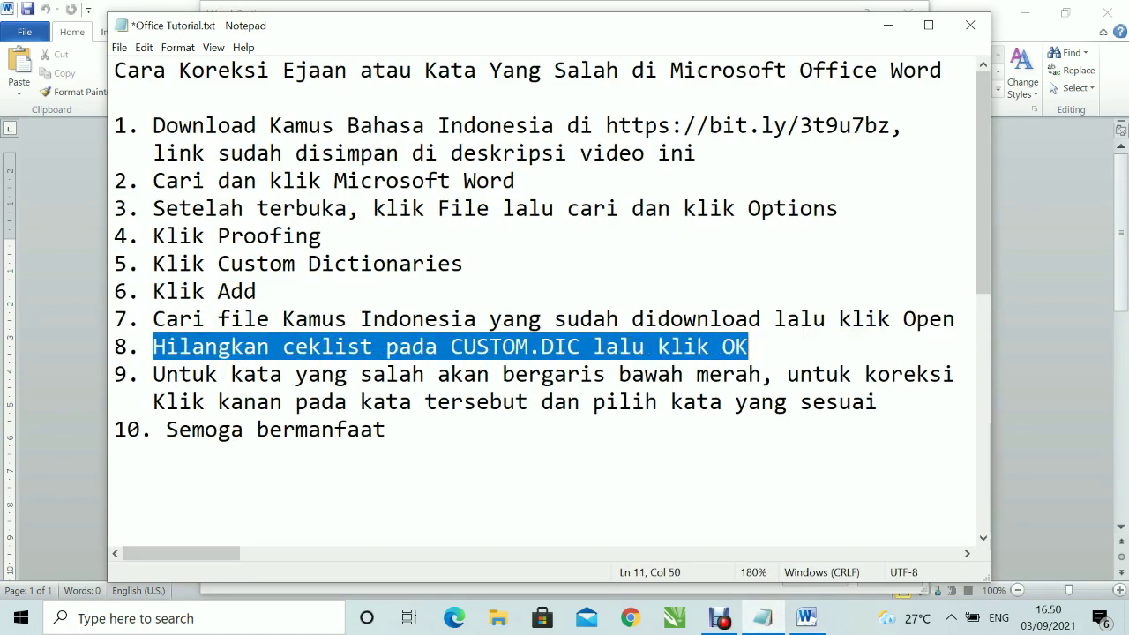
{"action": "key", "text": "ctrl"}
{"action": "left_click_drag", "start_coordinate": [154, 374], "coordinate": [918, 401]}
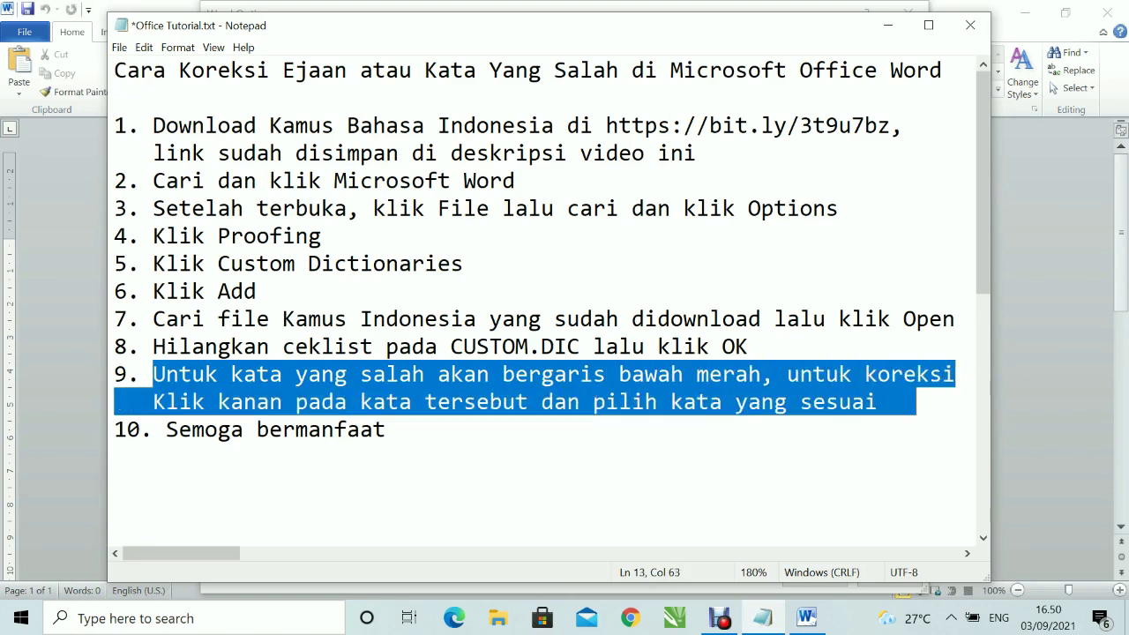
{"action": "left_click", "coordinate": [439, 347]}
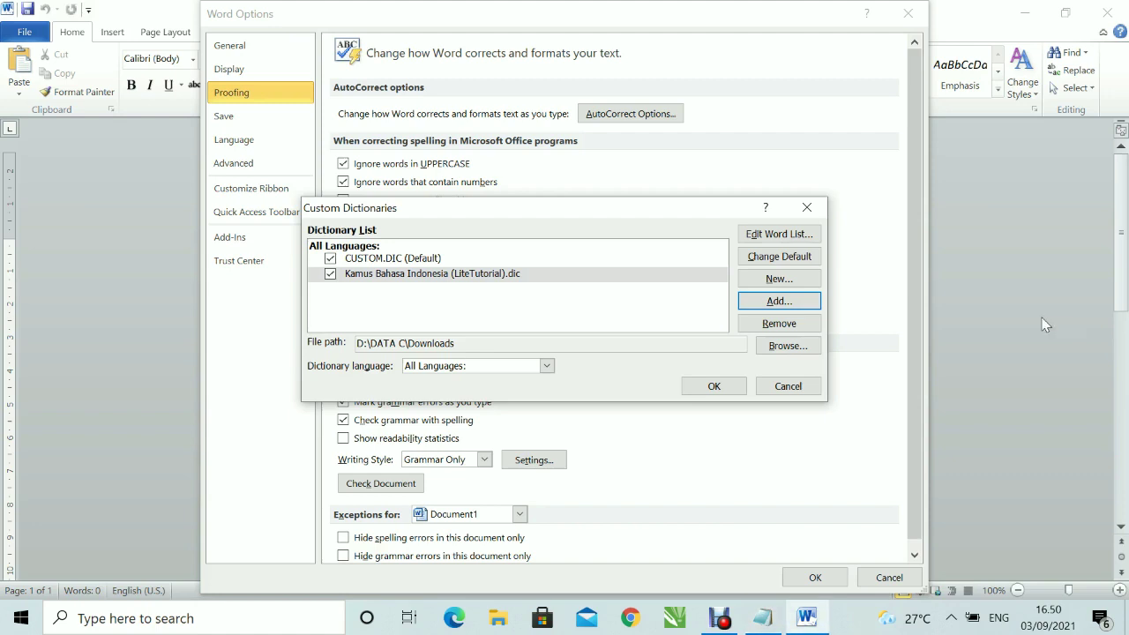
Disable CUSTOM.DIC in the dictionary list and apply the changes, closing the Custom Dictionaries and Word Options dialogs
{"action": "left_click", "coordinate": [331, 259]}
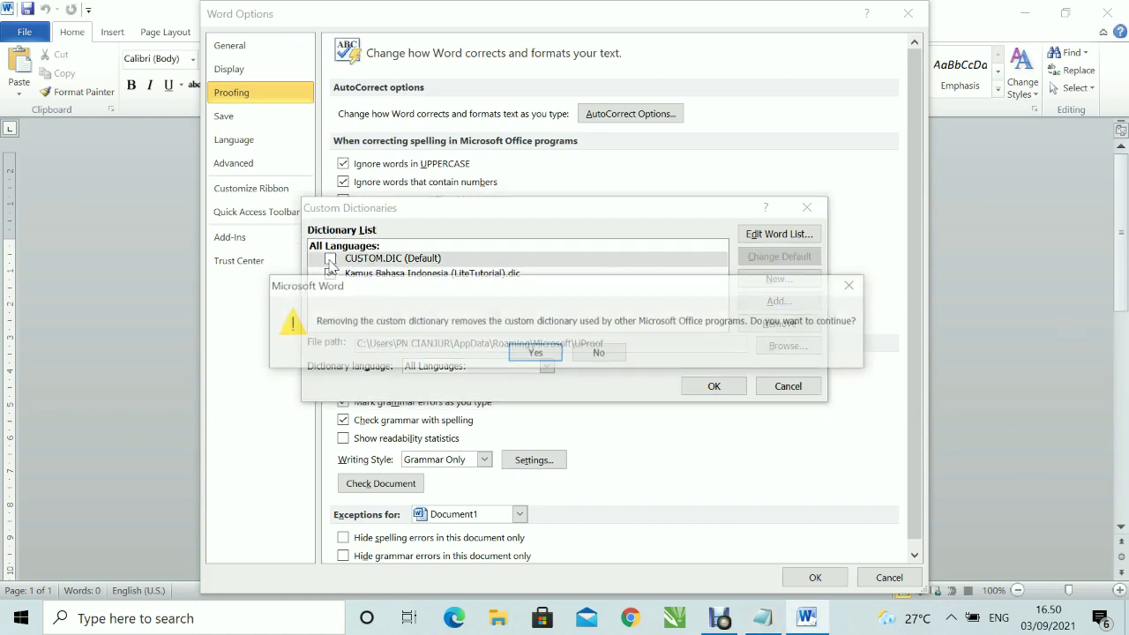
{"action": "left_click", "coordinate": [548, 359]}
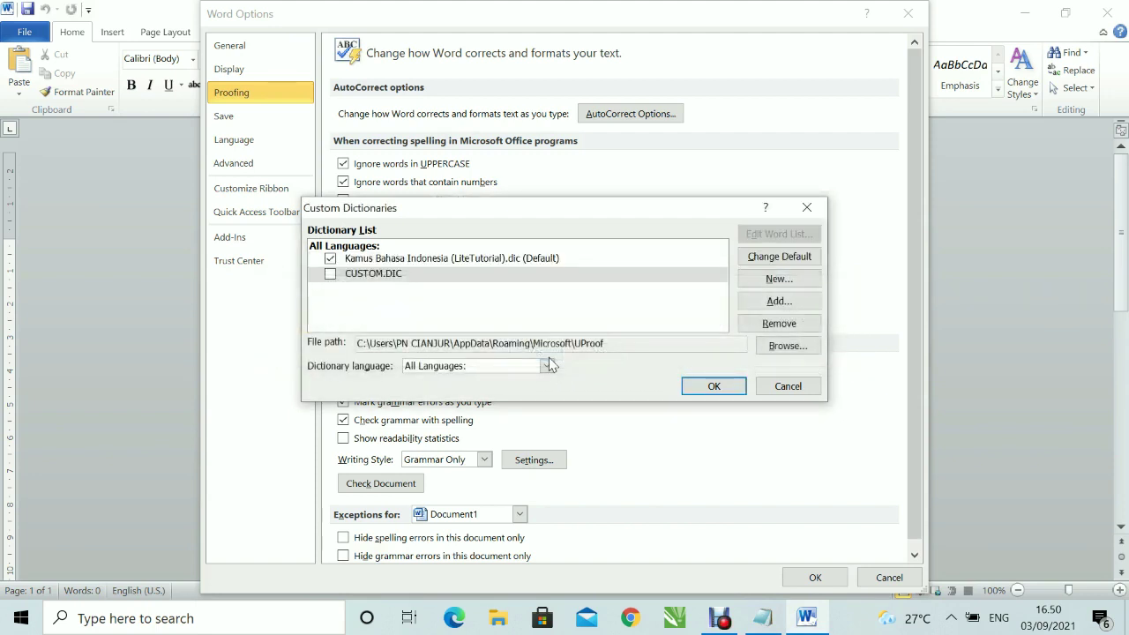
{"action": "left_click", "coordinate": [714, 386]}
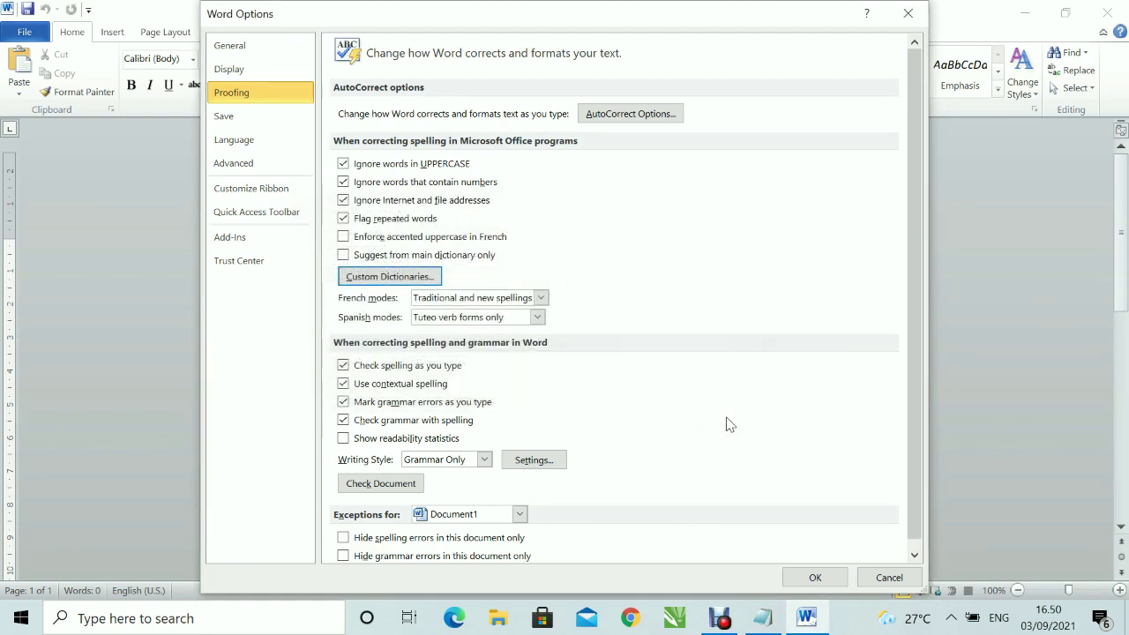
{"action": "left_click", "coordinate": [810, 578]}
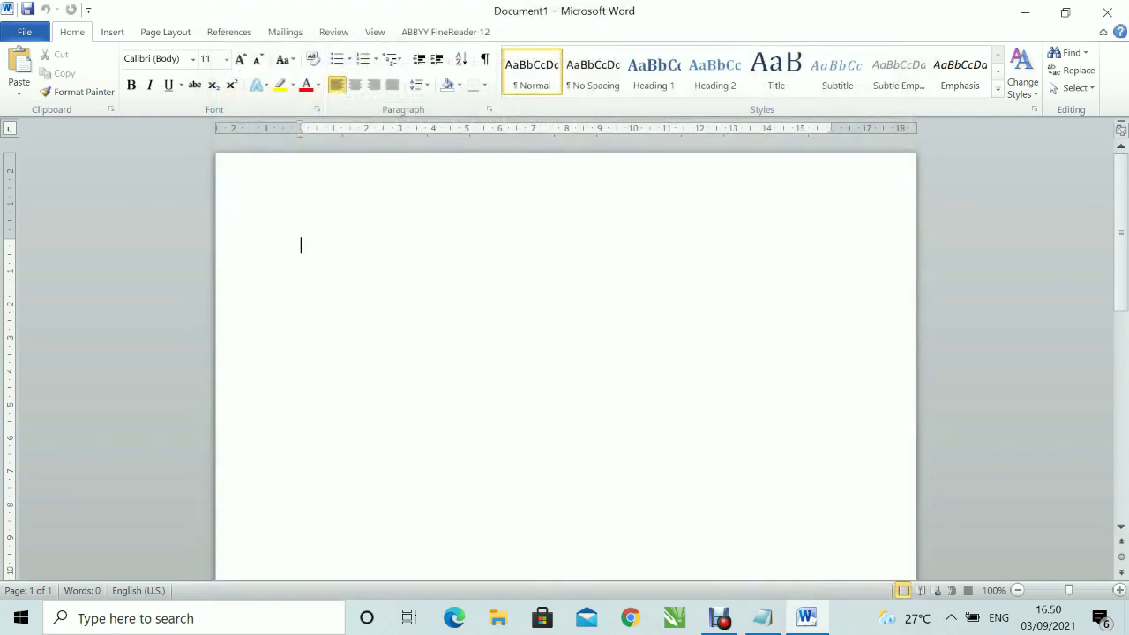
Set the font size to 36 and write the misspelled test sentence "Ibu pergo ke pasur" in the blank document
{"action": "scroll", "coordinate": [566, 366], "scroll_direction": "up", "scroll_amount": 2}
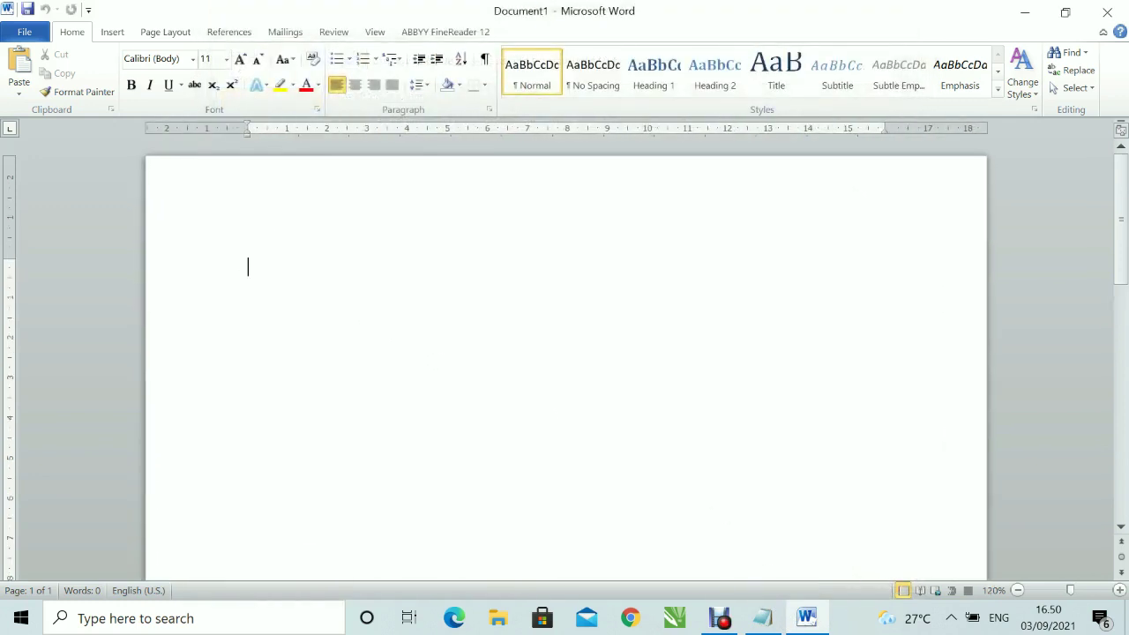
{"action": "left_click", "coordinate": [226, 60]}
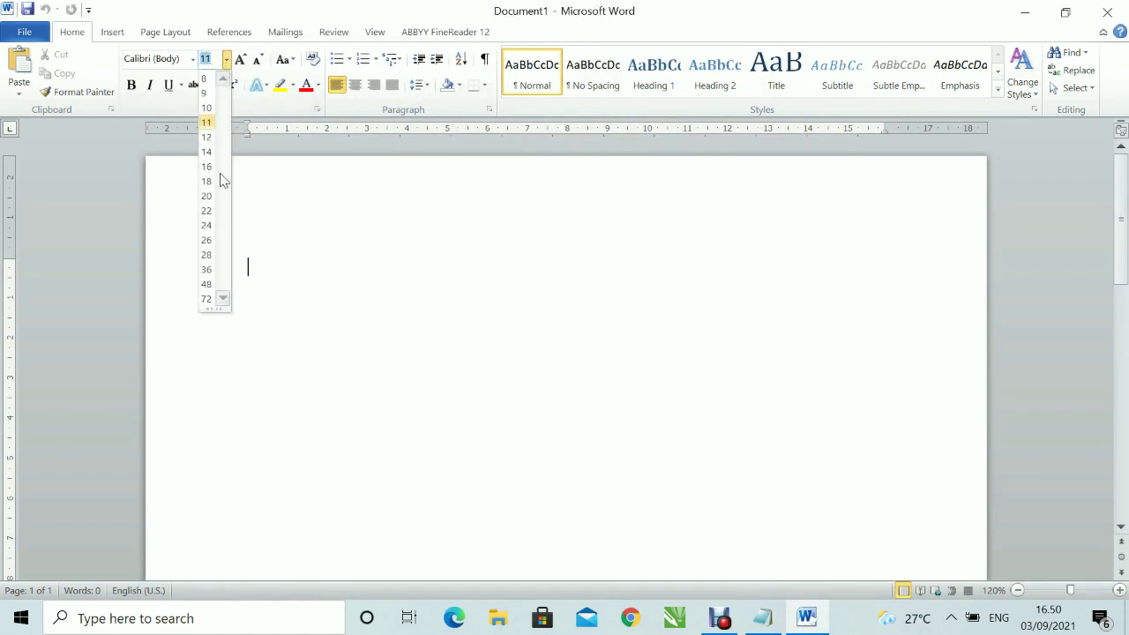
{"action": "left_click", "coordinate": [210, 270]}
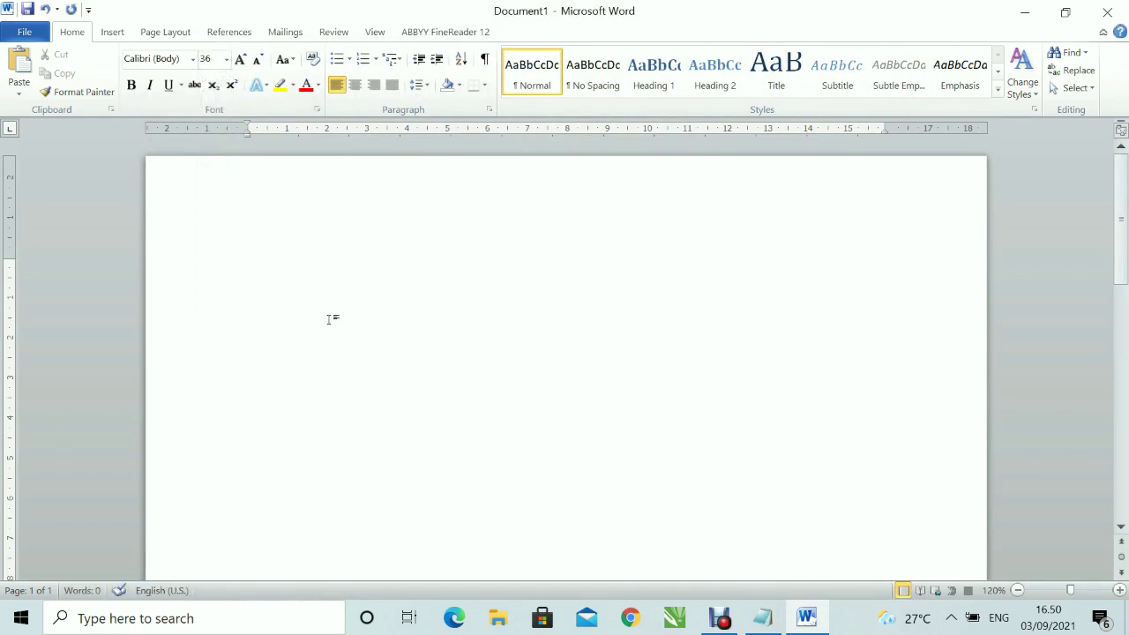
{"action": "type", "text": "Ibu "}
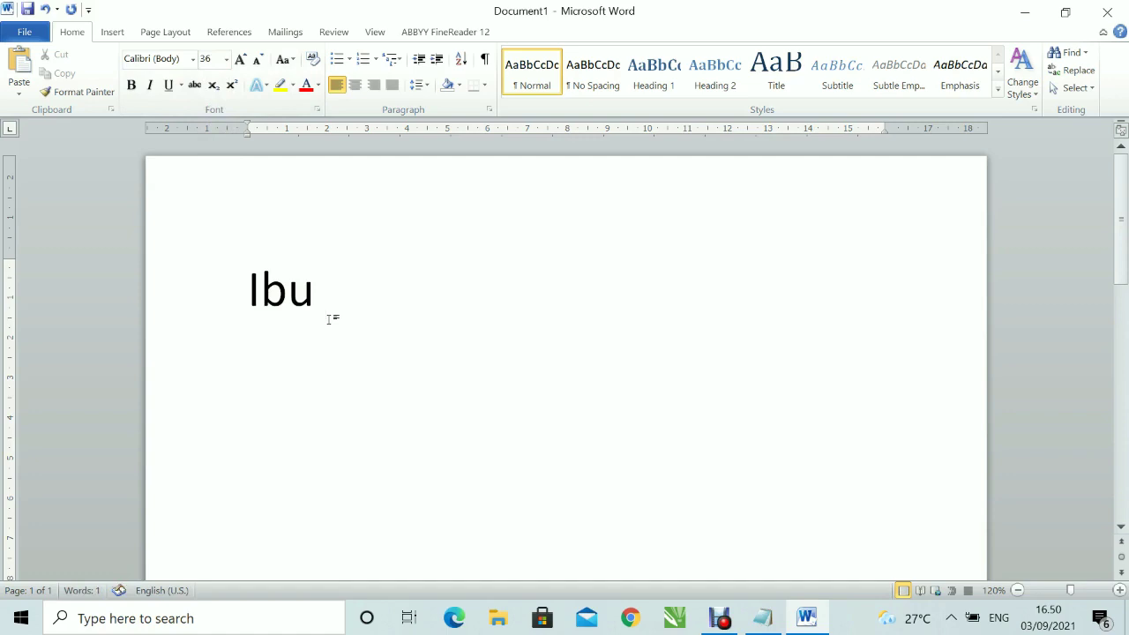
{"action": "type", "text": "pergo"}
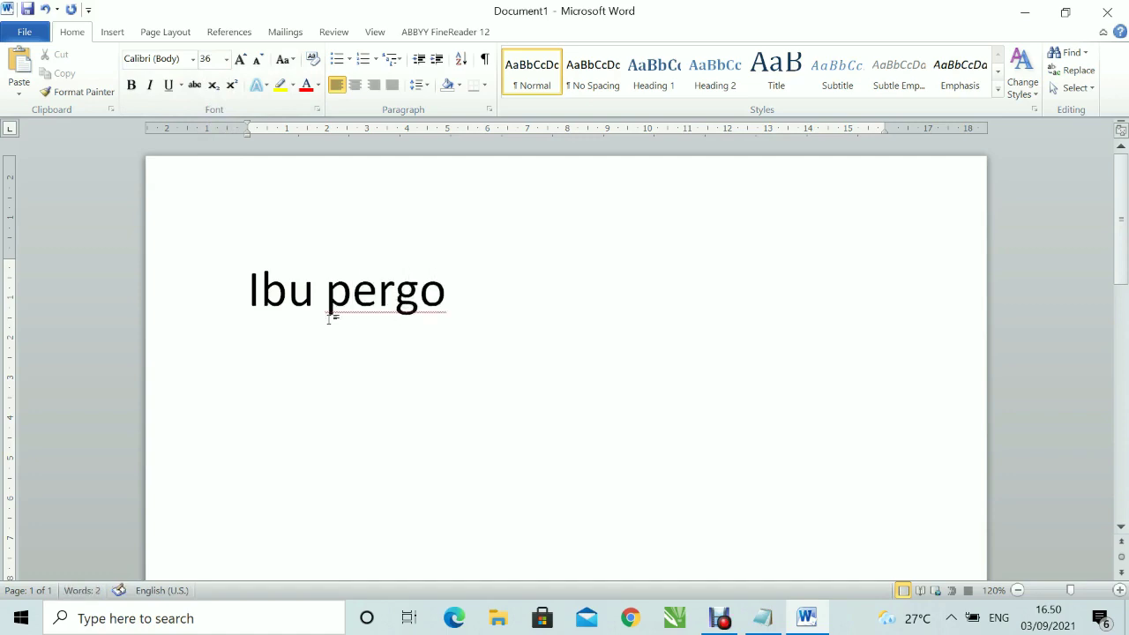
{"action": "type", "text": " ke pasur"}
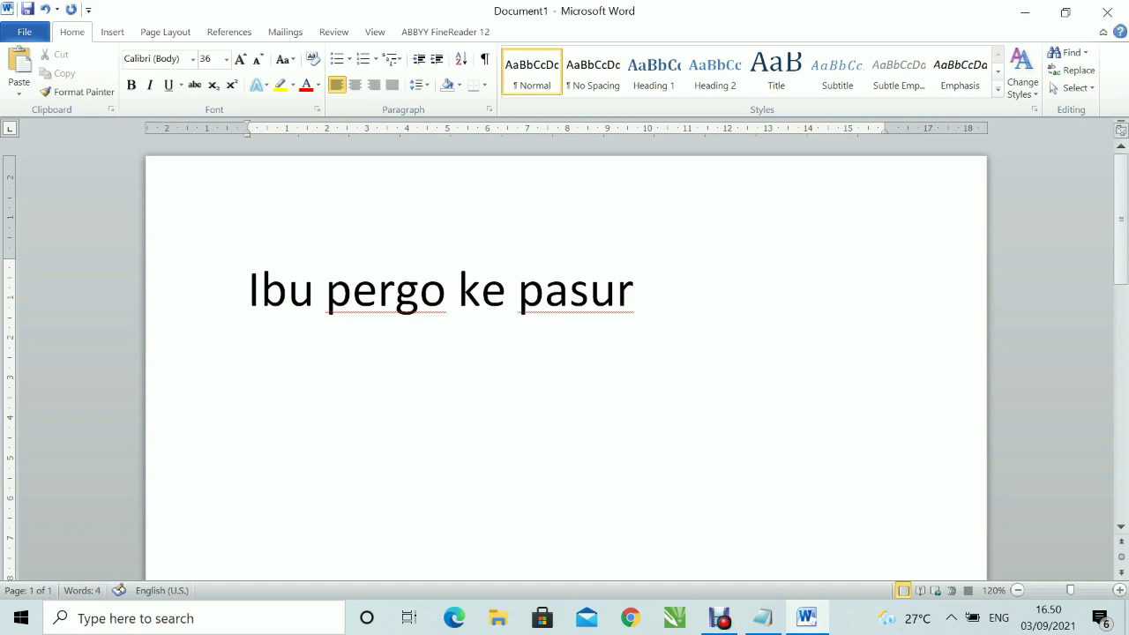
Correct "pergo" to "pergi" and "pasur" to "pasar" using the spelling suggestions
{"action": "left_click", "coordinate": [378, 291]}
{"action": "right_click", "coordinate": [446, 258]}
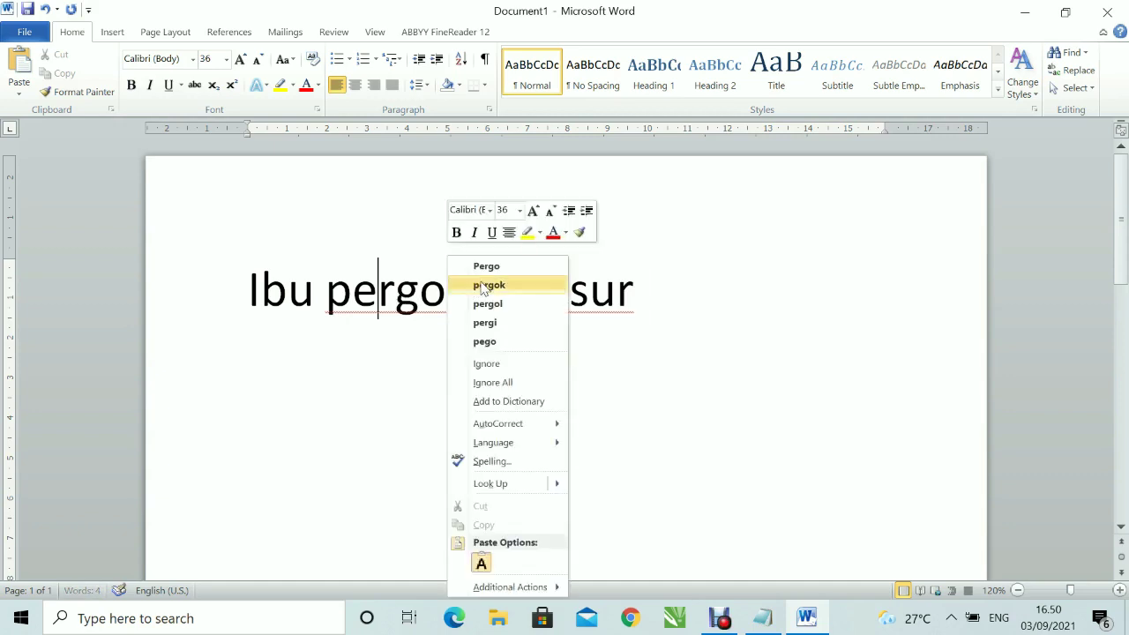
{"action": "left_click", "coordinate": [524, 323]}
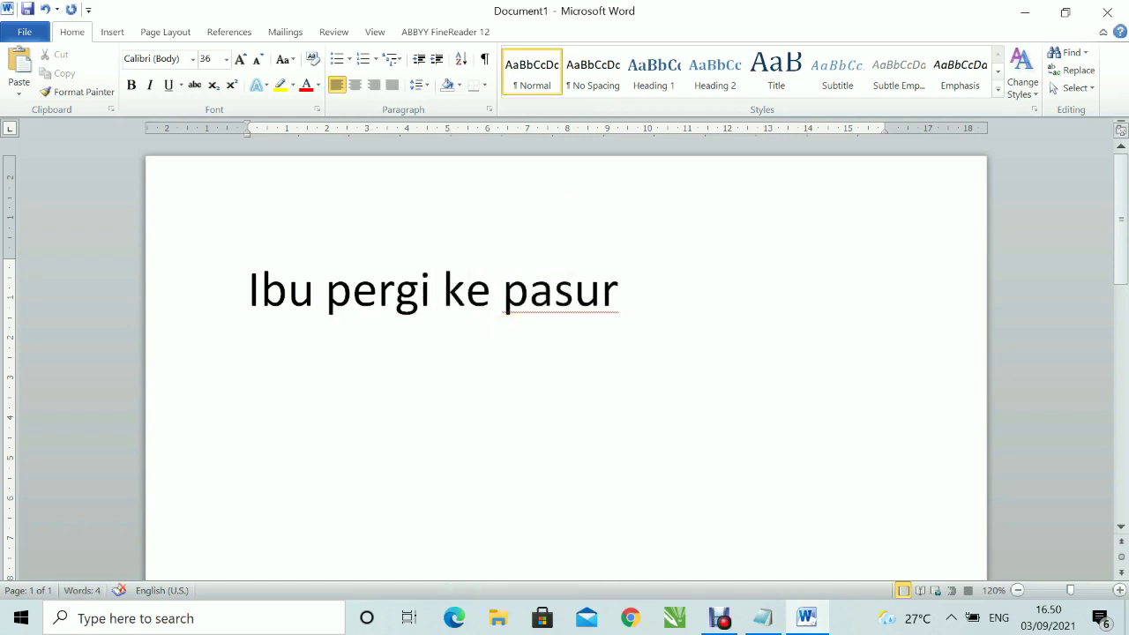
{"action": "right_click", "coordinate": [620, 291]}
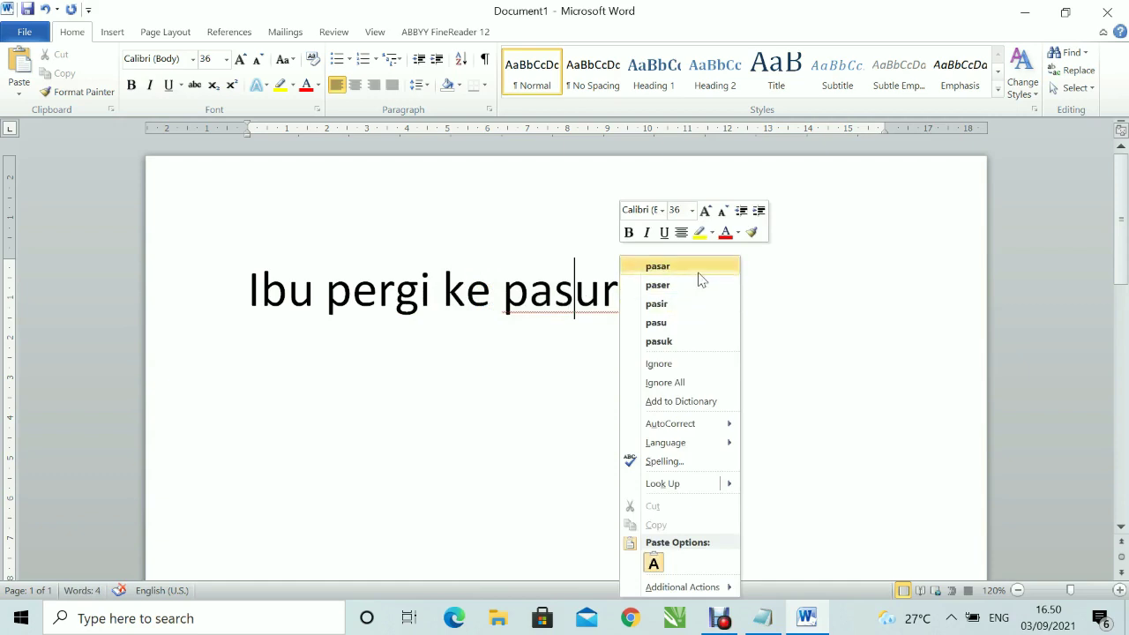
{"action": "left_click", "coordinate": [703, 277]}
Replace the test sentence with the paragraph beginning "Artikel merupakan saloh satu" copied from the end of the Notepad notes
{"action": "left_click_drag", "start_coordinate": [248, 292], "coordinate": [615, 303]}
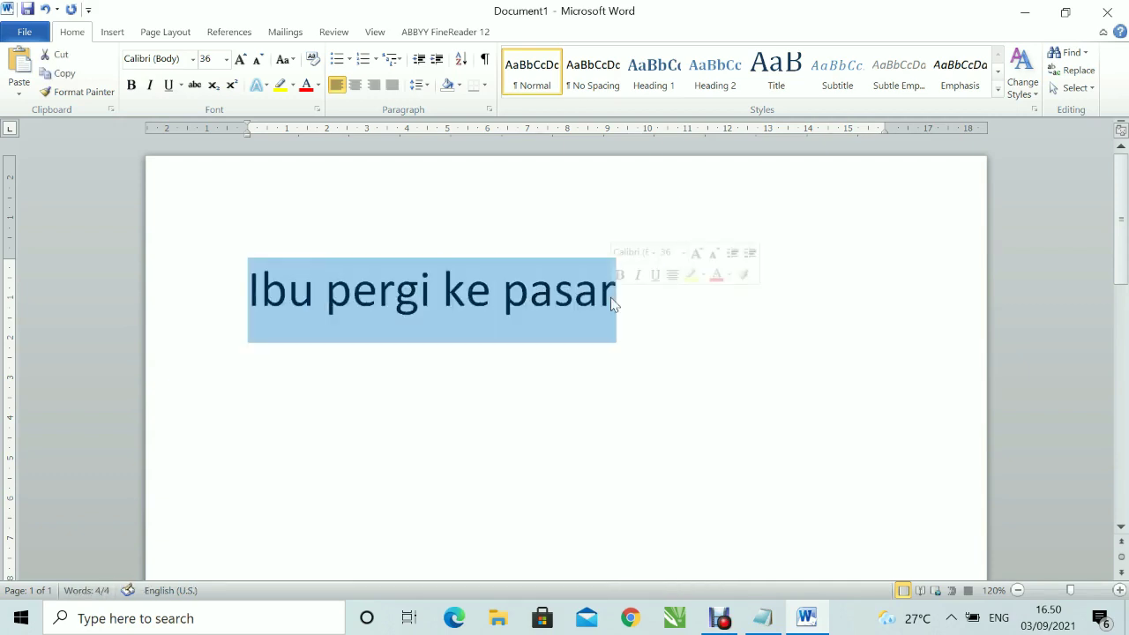
{"action": "key", "text": "Delete"}
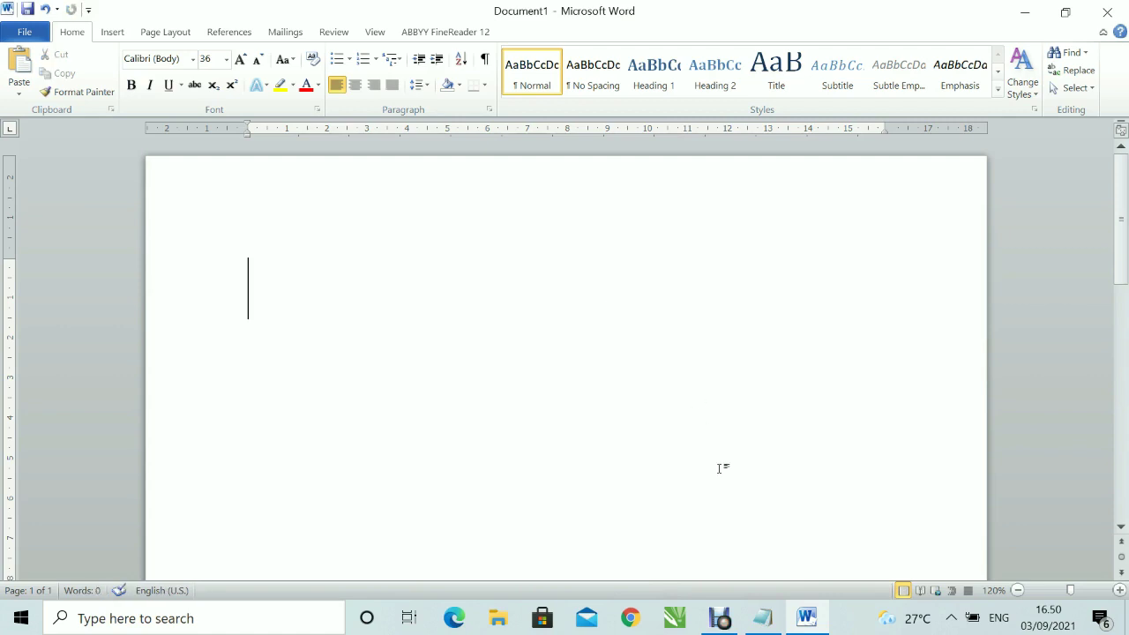
{"action": "left_click", "coordinate": [762, 618]}
{"action": "scroll", "coordinate": [547, 309], "scroll_direction": "down", "scroll_amount": 5}
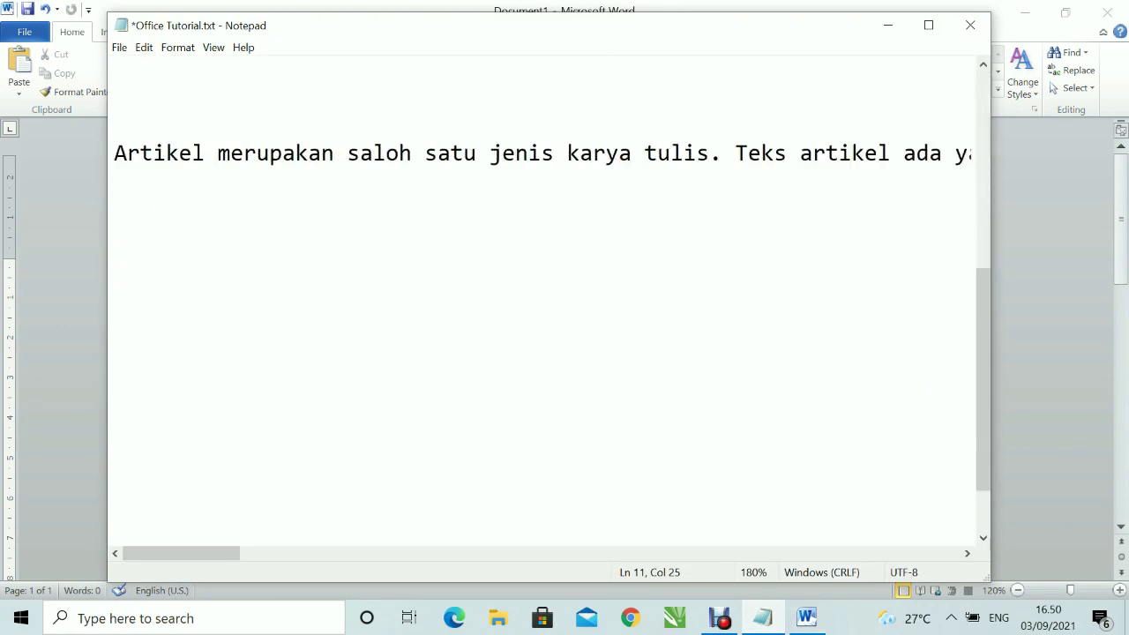
{"action": "key", "text": "ctrl+a"}
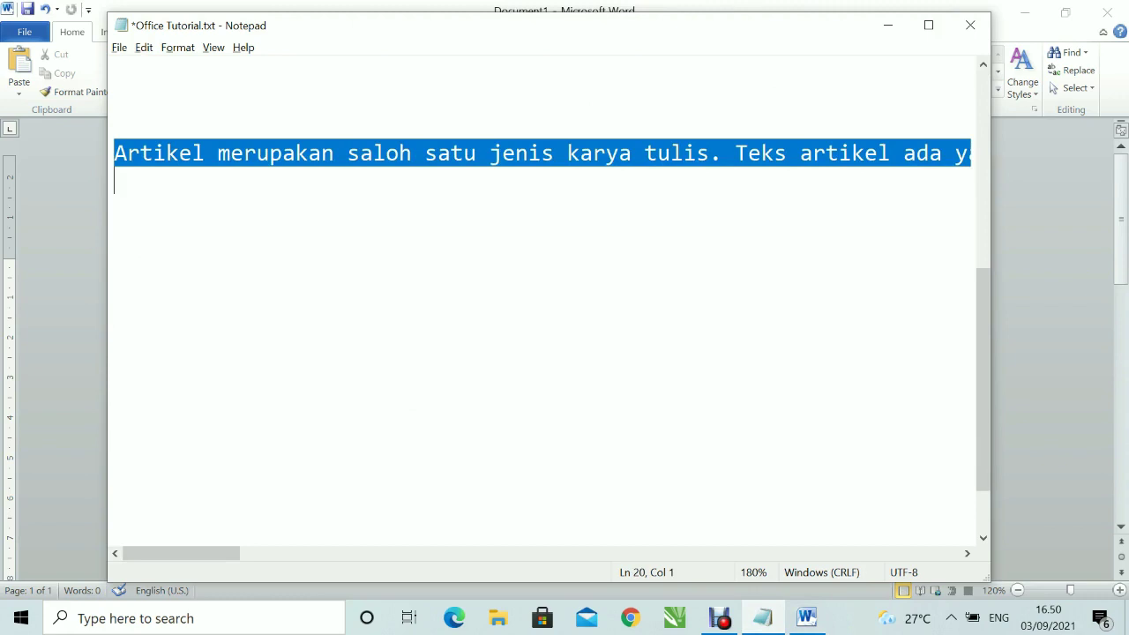
{"action": "key", "text": "alt+Tab"}
{"action": "key", "text": "ctrl+v"}
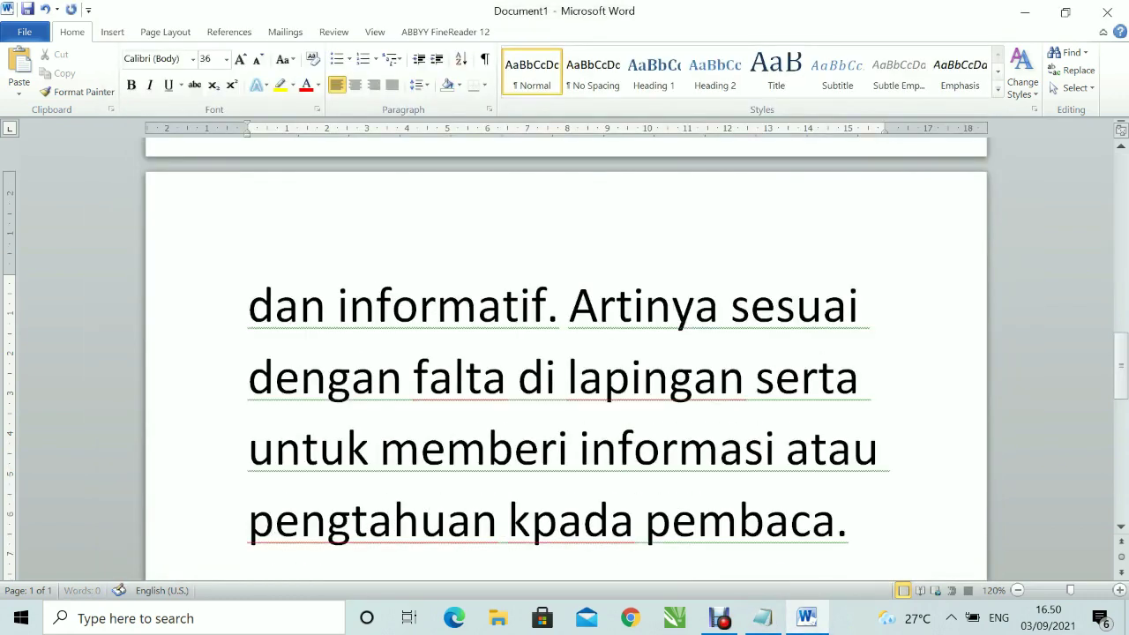
Set the font size of the entire pasted article paragraph to 22
{"action": "left_click", "coordinate": [226, 62]}
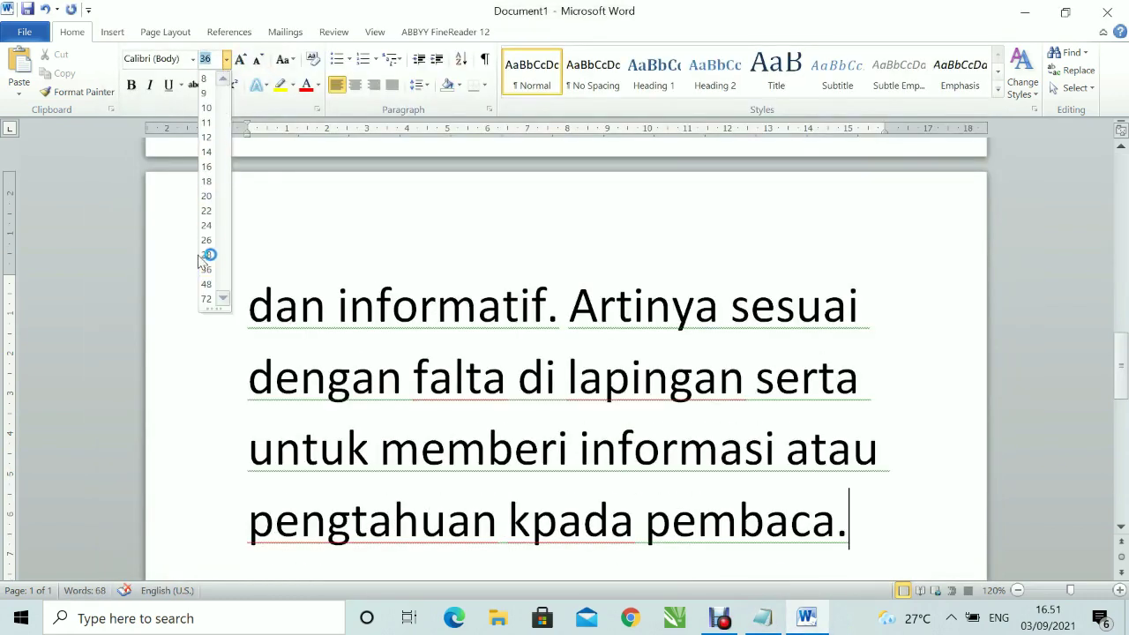
{"action": "key", "text": "Escape"}
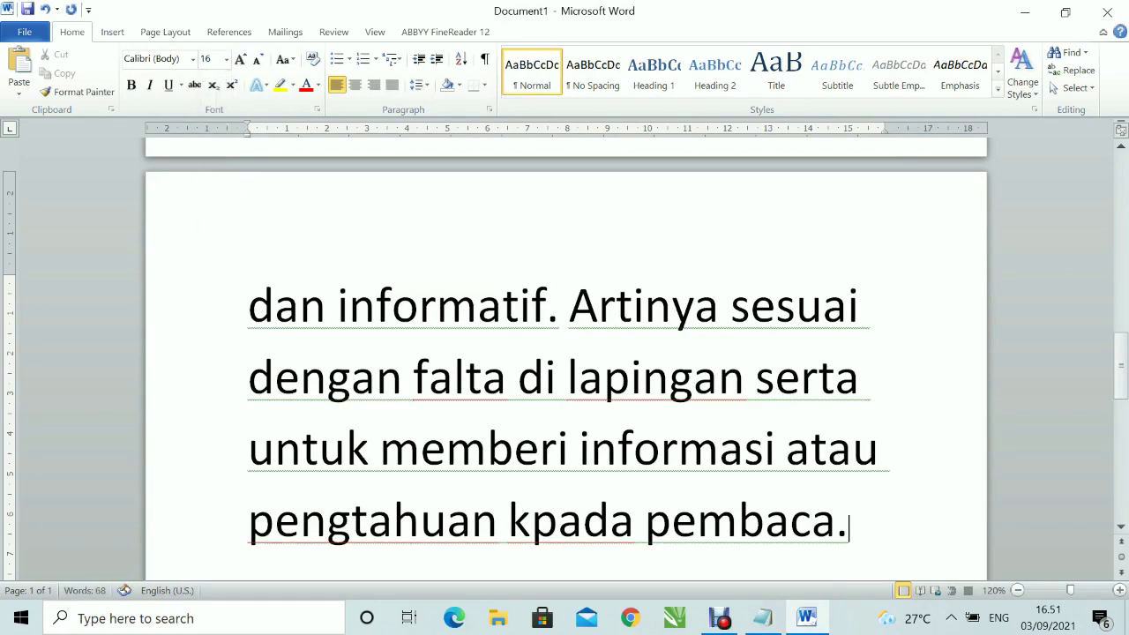
{"action": "key", "text": "ctrl+a"}
{"action": "left_click", "coordinate": [227, 59]}
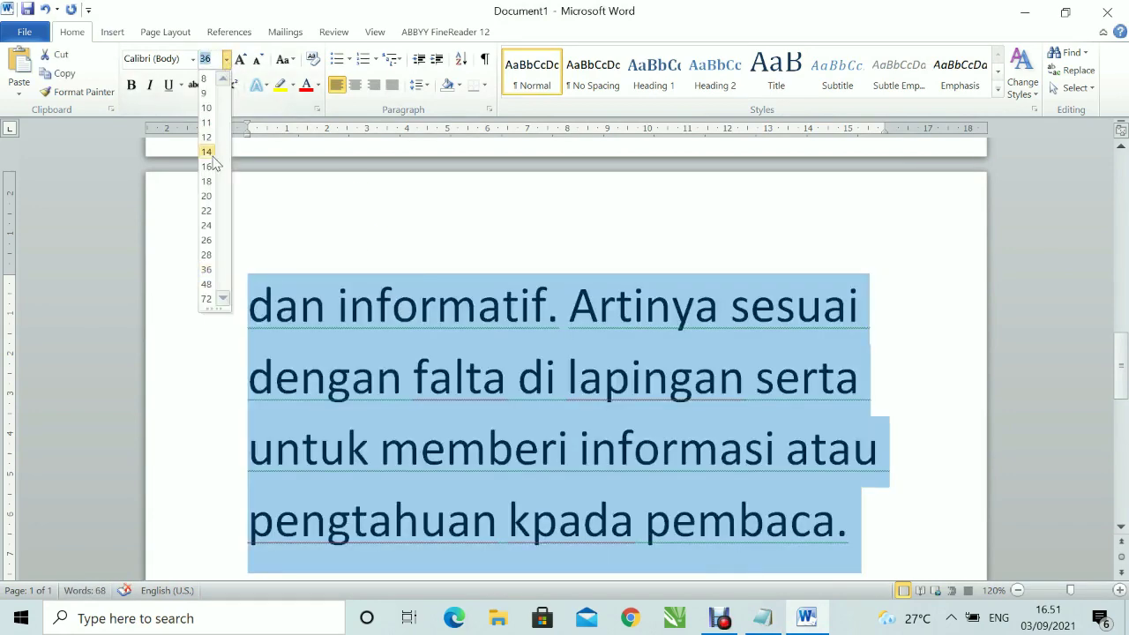
{"action": "left_click", "coordinate": [211, 212]}
{"action": "scroll", "coordinate": [387, 240], "scroll_direction": "up", "scroll_amount": 10}
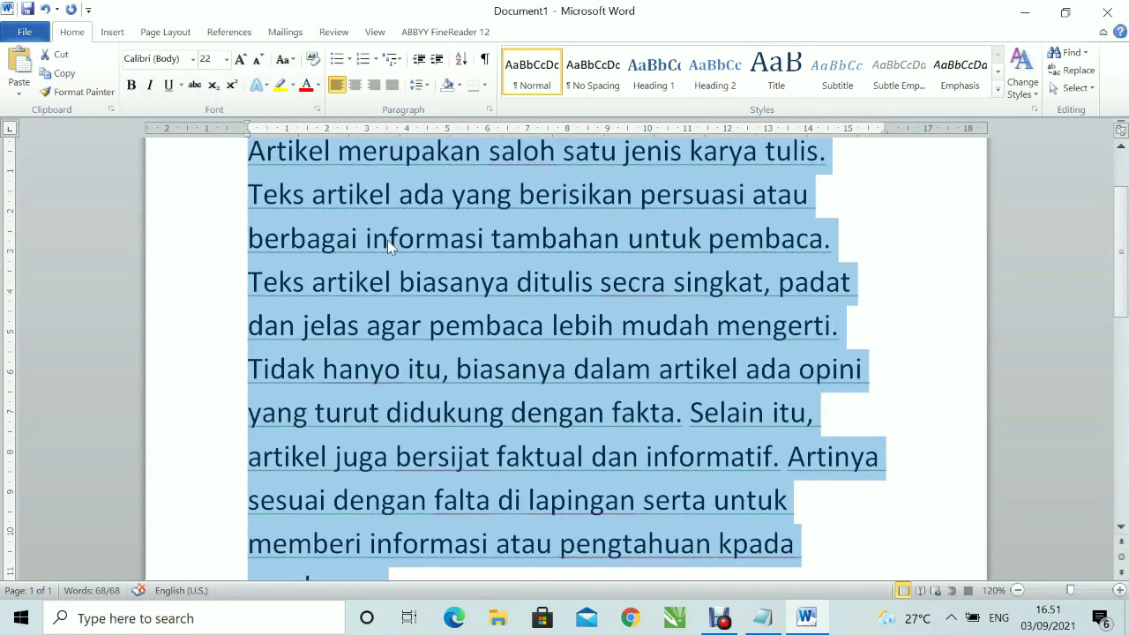
{"action": "left_click", "coordinate": [563, 240]}
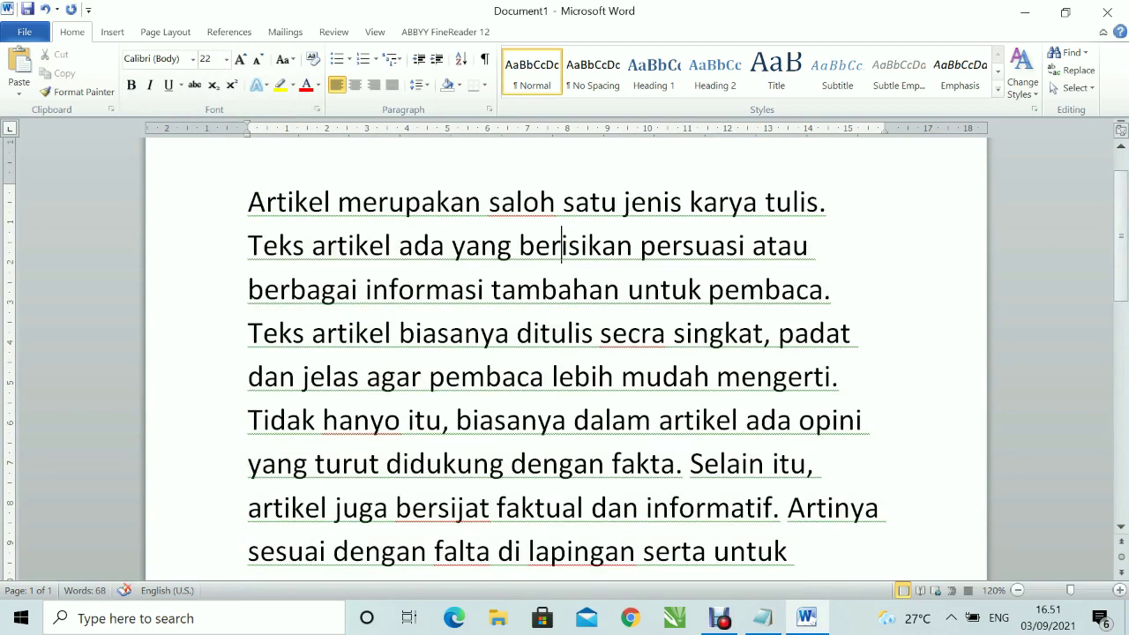
Correct "saloh" to "salah" and "secra" to "secara" in the article paragraph using the spelling suggestions
{"action": "double_click", "coordinate": [515, 205]}
{"action": "right_click", "coordinate": [557, 220]}
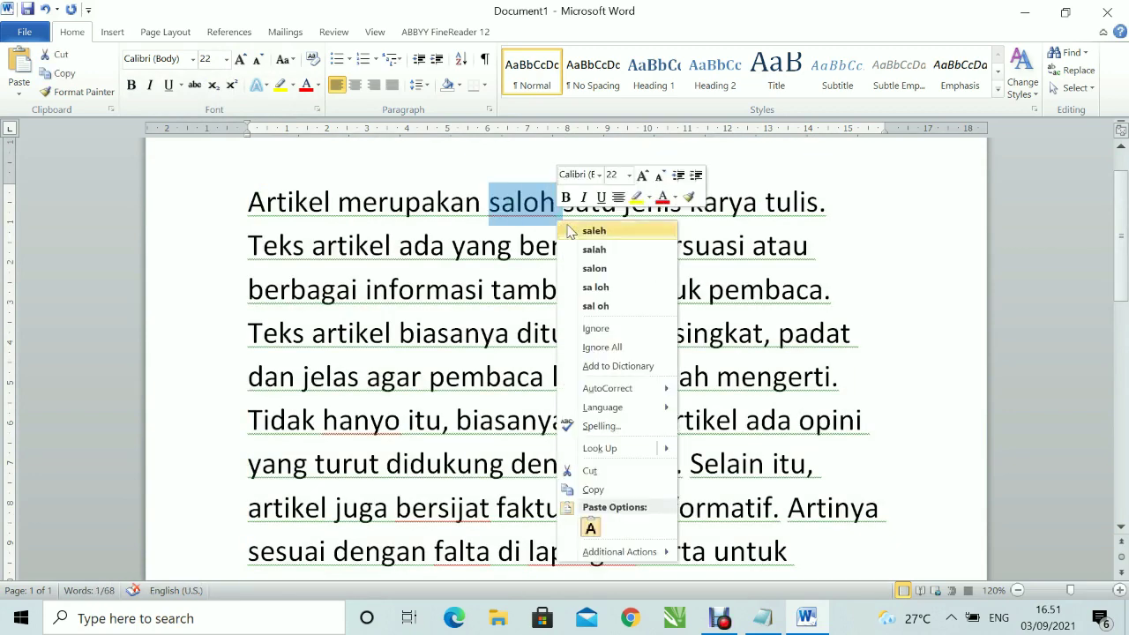
{"action": "left_click", "coordinate": [623, 251]}
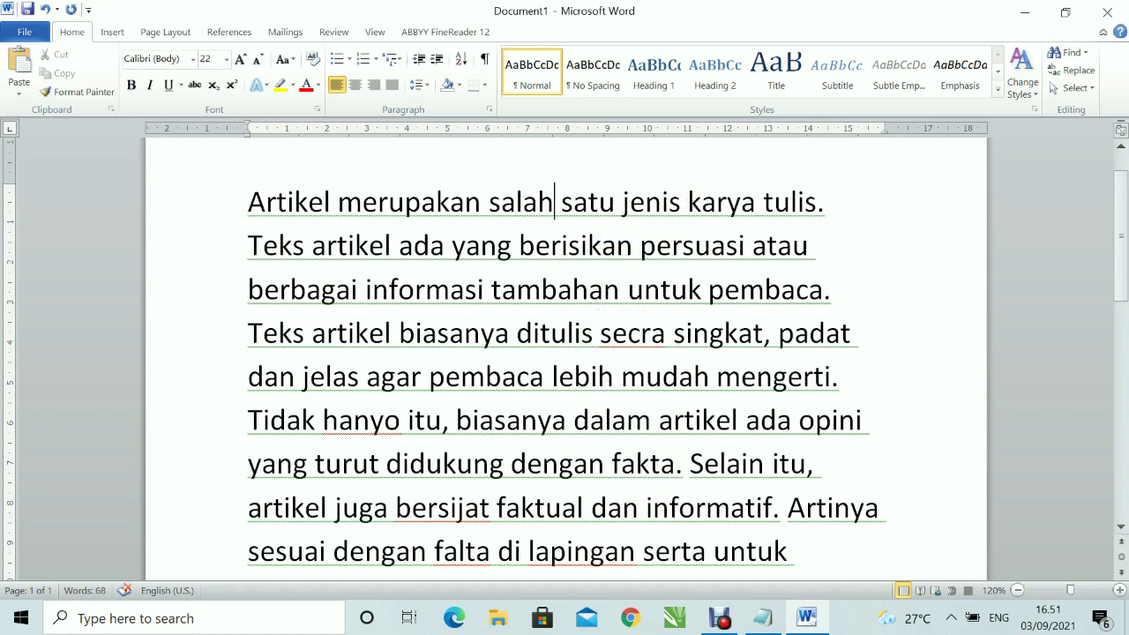
{"action": "right_click", "coordinate": [629, 335]}
{"action": "left_click", "coordinate": [714, 19]}
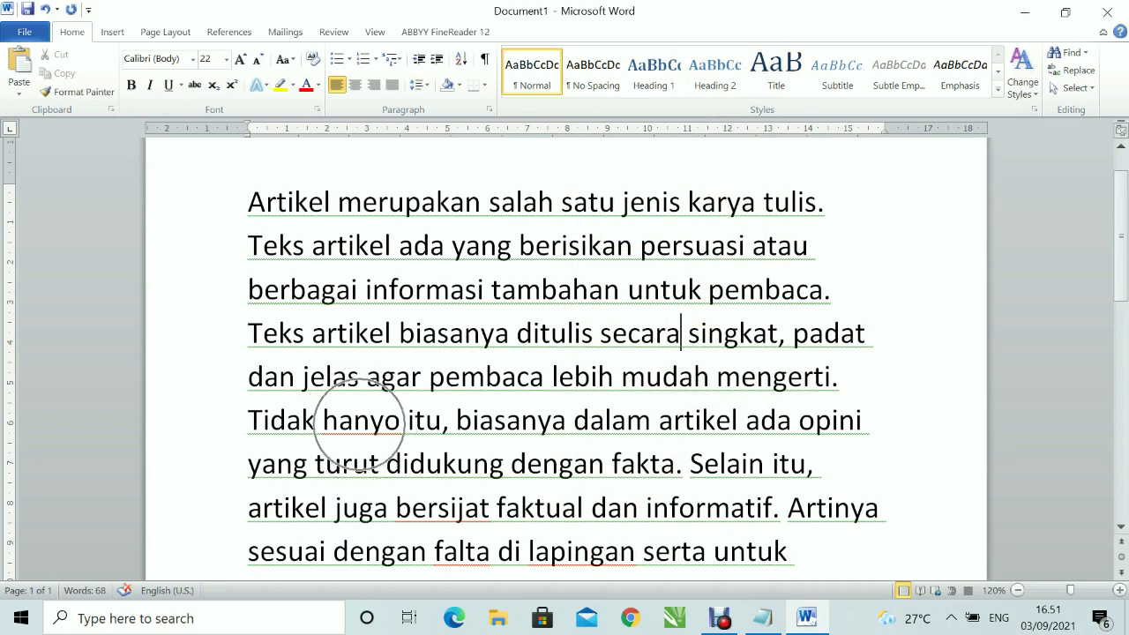
Replace the misspelled "hanyo" with the suggestion "hanya" and "bersijat" with "bersifat"
{"action": "right_click", "coordinate": [354, 420]}
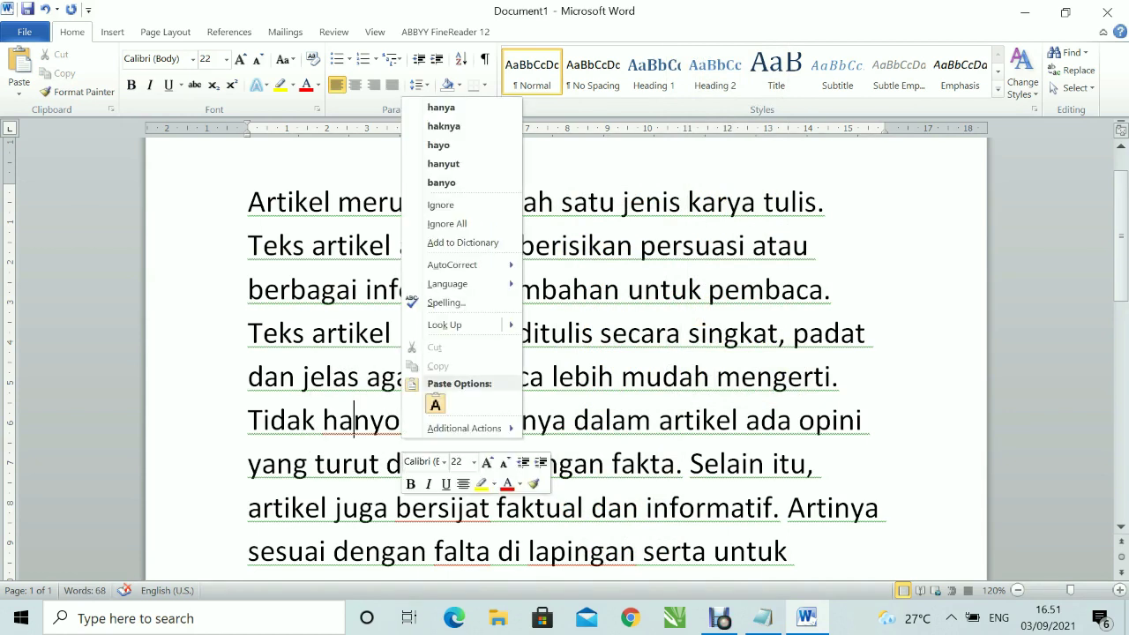
{"action": "left_click", "coordinate": [474, 109]}
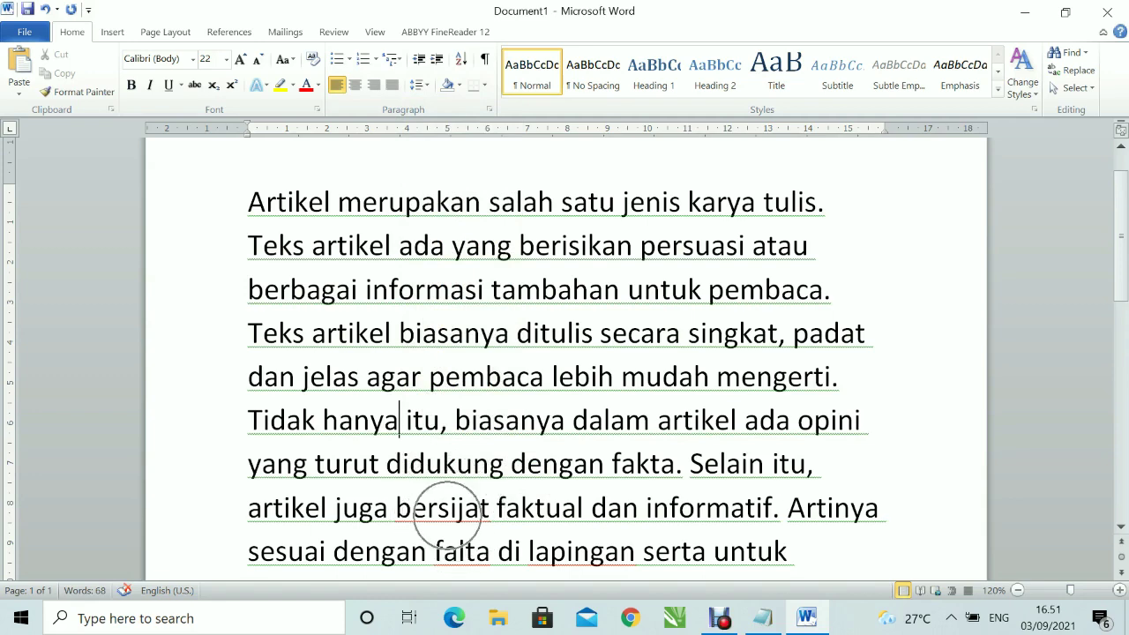
{"action": "right_click", "coordinate": [452, 510]}
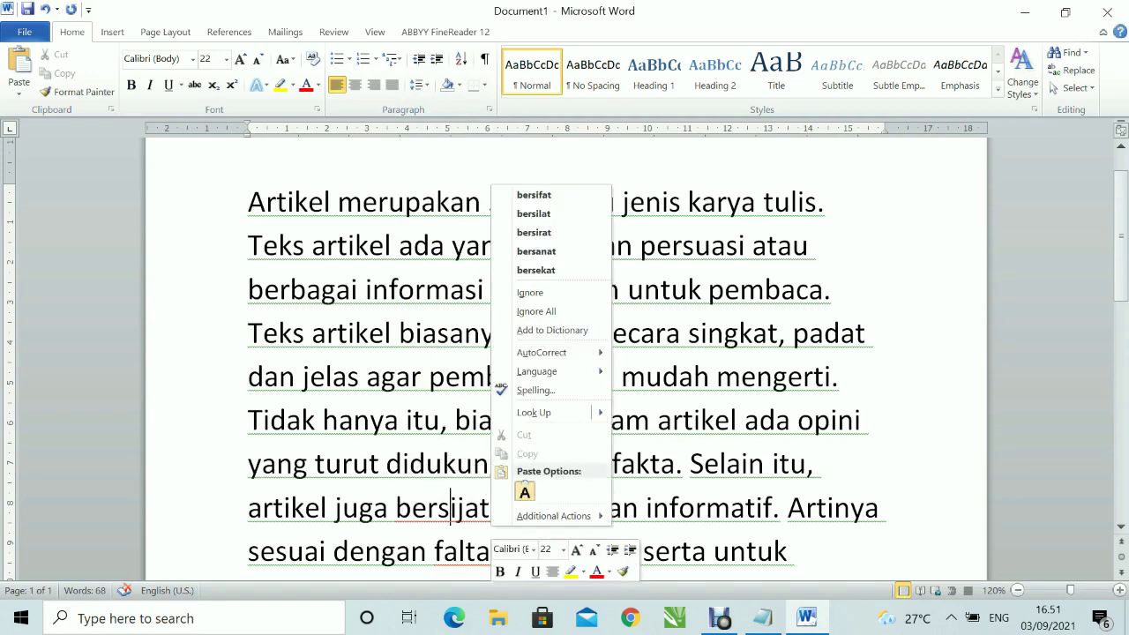
{"action": "left_click", "coordinate": [562, 198]}
Correct "lapingan" to "lapangan" and "falta" to "fakta" with the suggested spellings
{"action": "scroll", "coordinate": [307, 579], "scroll_direction": "down", "scroll_amount": 1}
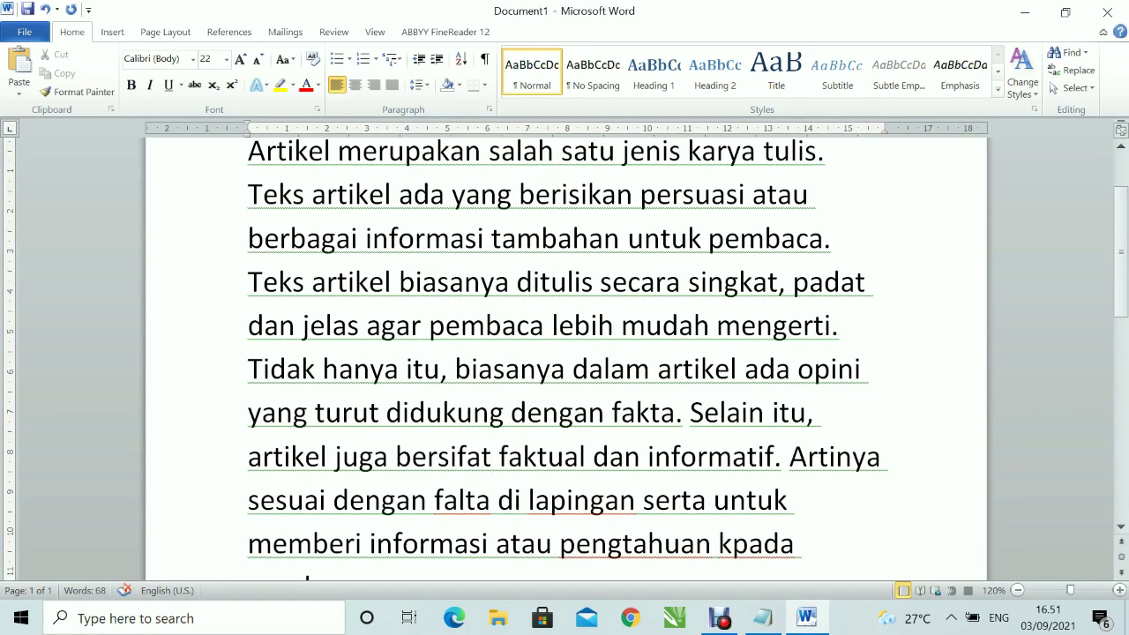
{"action": "right_click", "coordinate": [566, 502]}
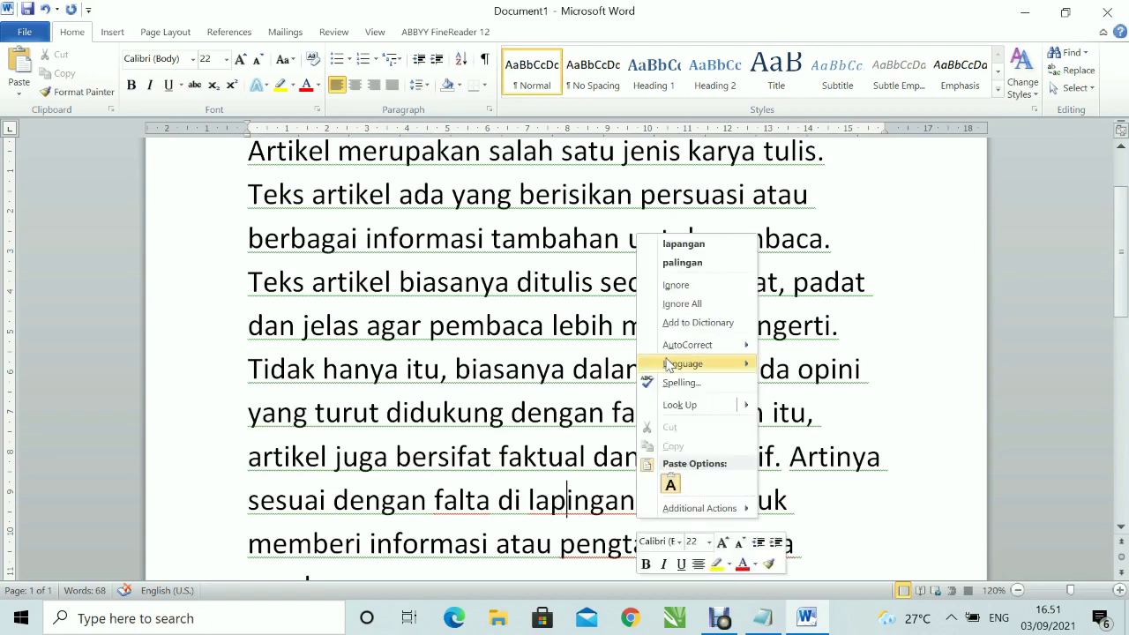
{"action": "left_click", "coordinate": [706, 249]}
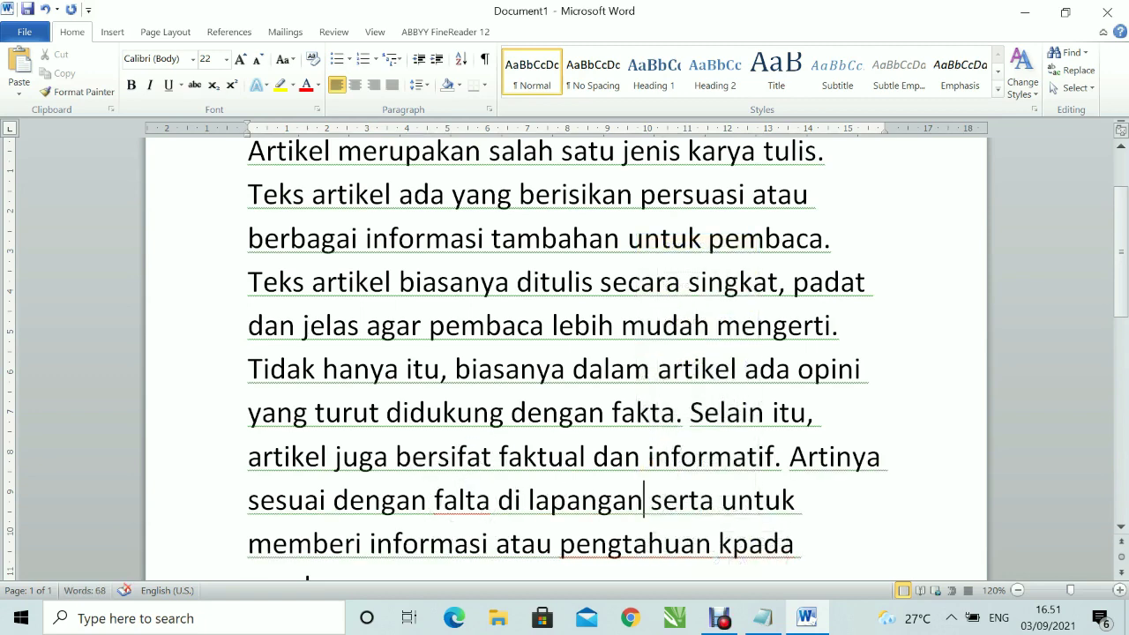
{"action": "right_click", "coordinate": [477, 502]}
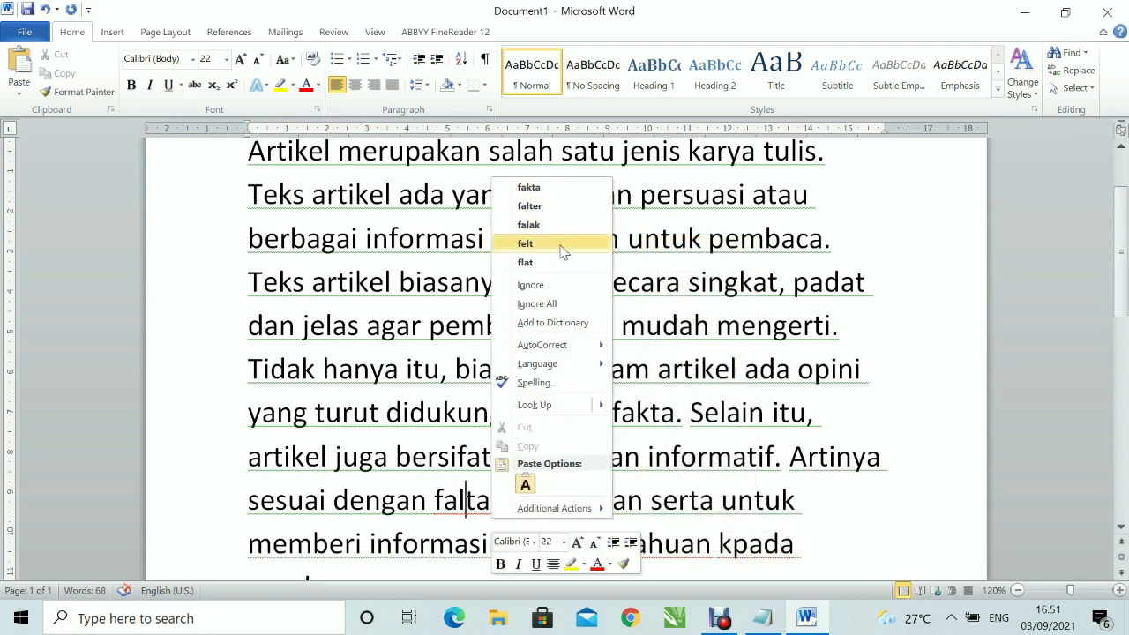
{"action": "left_click", "coordinate": [557, 188]}
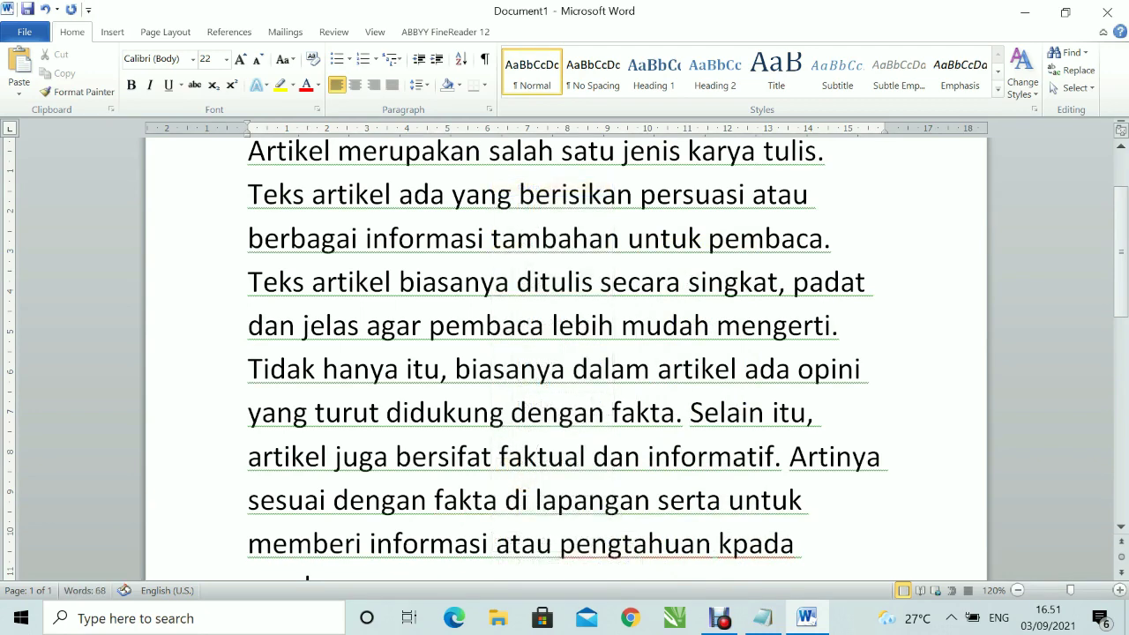
Correct "pengtahuan" to "pengetahuan" near the end of the paragraph using the spelling suggestions
{"action": "scroll", "coordinate": [307, 578], "scroll_direction": "down", "scroll_amount": 1}
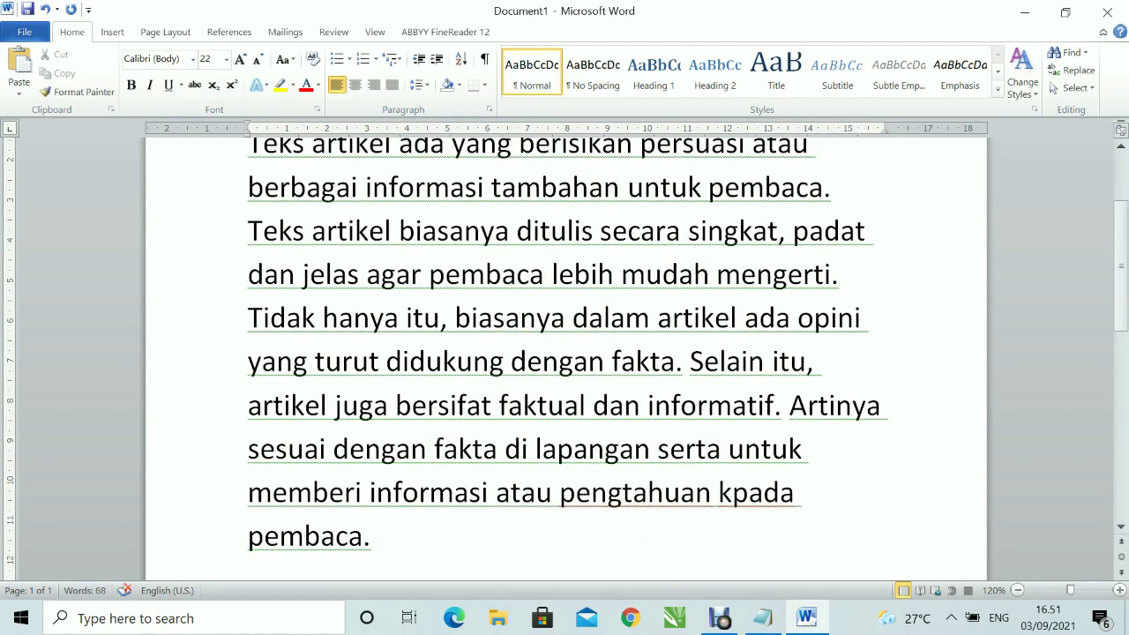
{"action": "right_click", "coordinate": [706, 493]}
{"action": "left_click", "coordinate": [773, 261]}
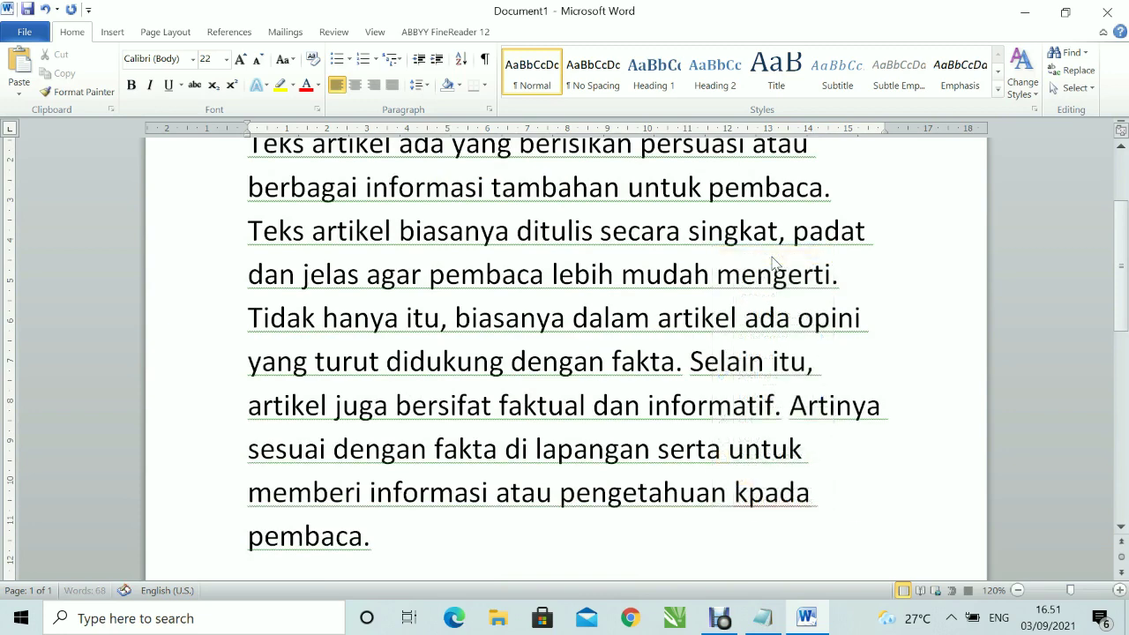
{"action": "scroll", "coordinate": [773, 261], "scroll_direction": "up", "scroll_amount": 2}
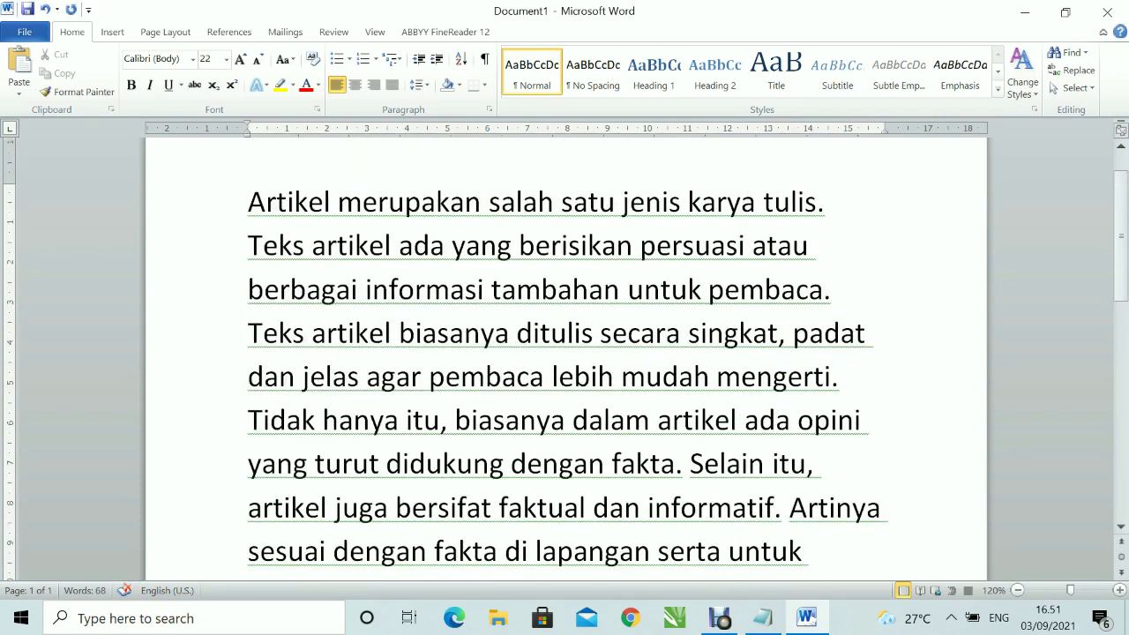
Switch to the Notepad notes and review instruction 9 on correcting red-underlined words and the closing line 10
{"action": "left_click", "coordinate": [763, 618]}
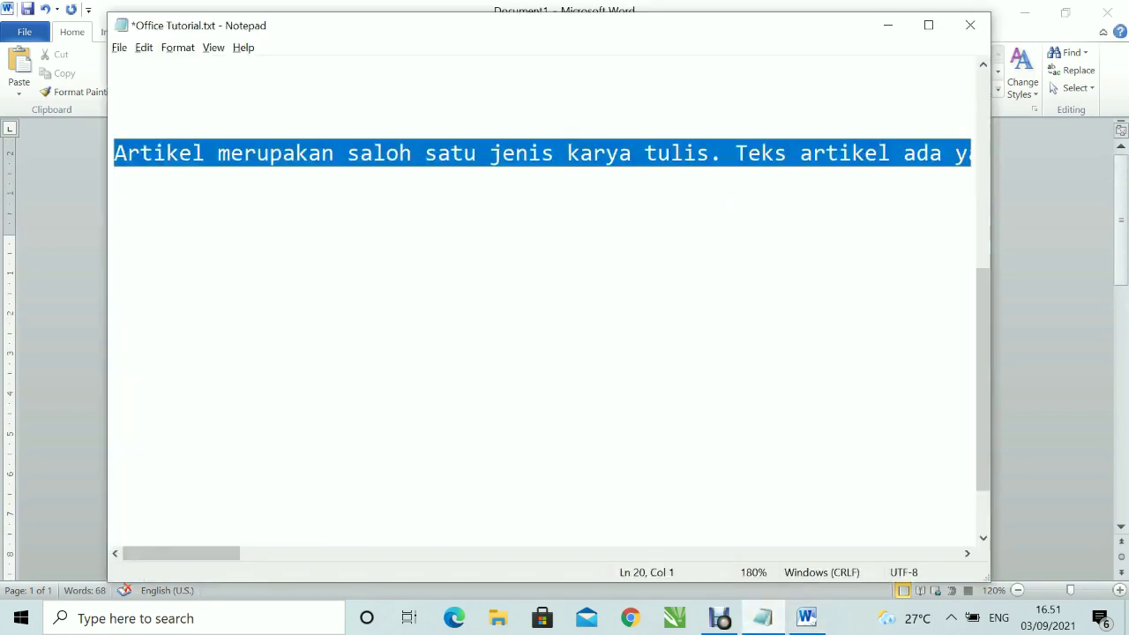
{"action": "key", "text": "Up"}
{"action": "key", "text": "Up"}
{"action": "key", "text": "Up"}
{"action": "scroll", "coordinate": [542, 300], "scroll_direction": "up", "scroll_amount": 4}
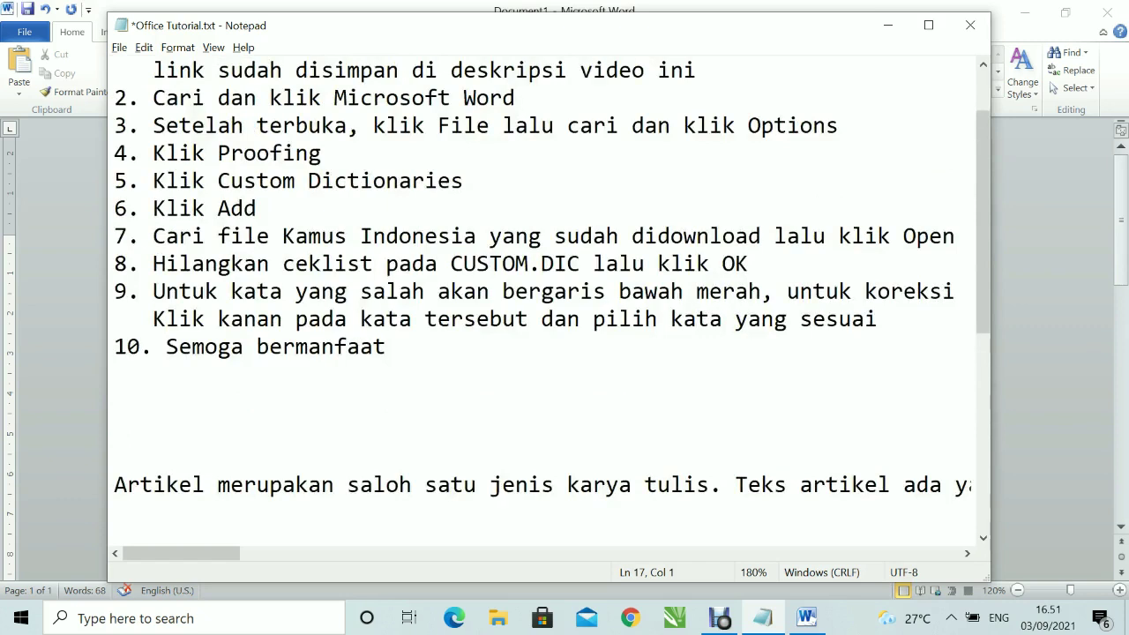
{"action": "left_click_drag", "start_coordinate": [166, 291], "coordinate": [760, 291]}
{"action": "left_click_drag", "start_coordinate": [618, 291], "coordinate": [761, 291]}
{"action": "left_click", "coordinate": [386, 346]}
{"action": "left_click", "coordinate": [951, 618]}
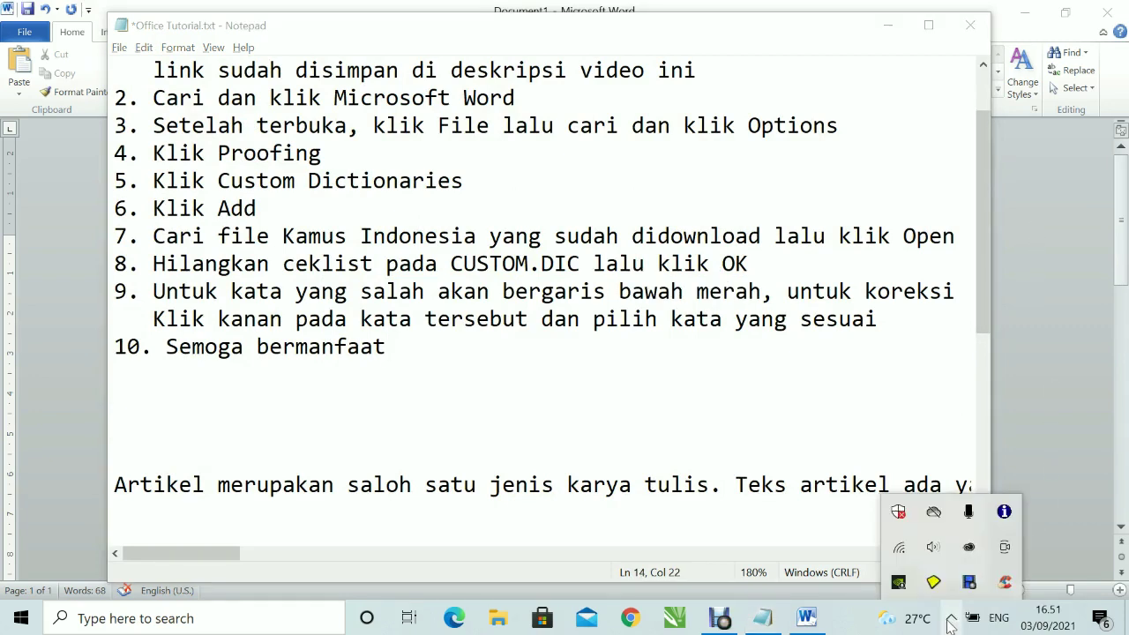
{"action": "right_click", "coordinate": [968, 582]}
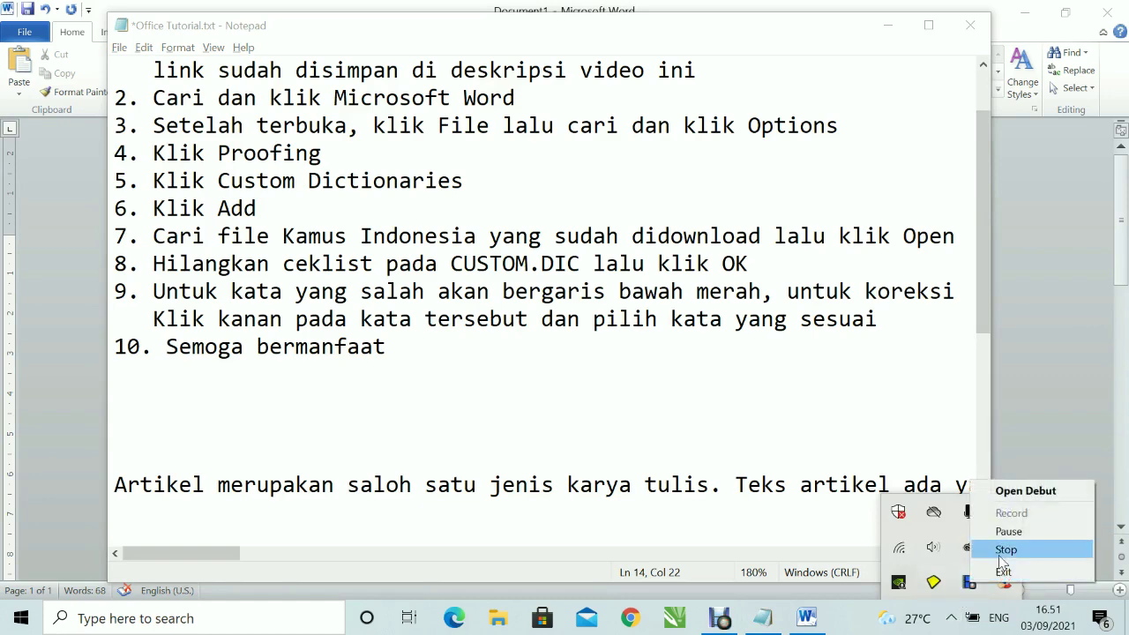